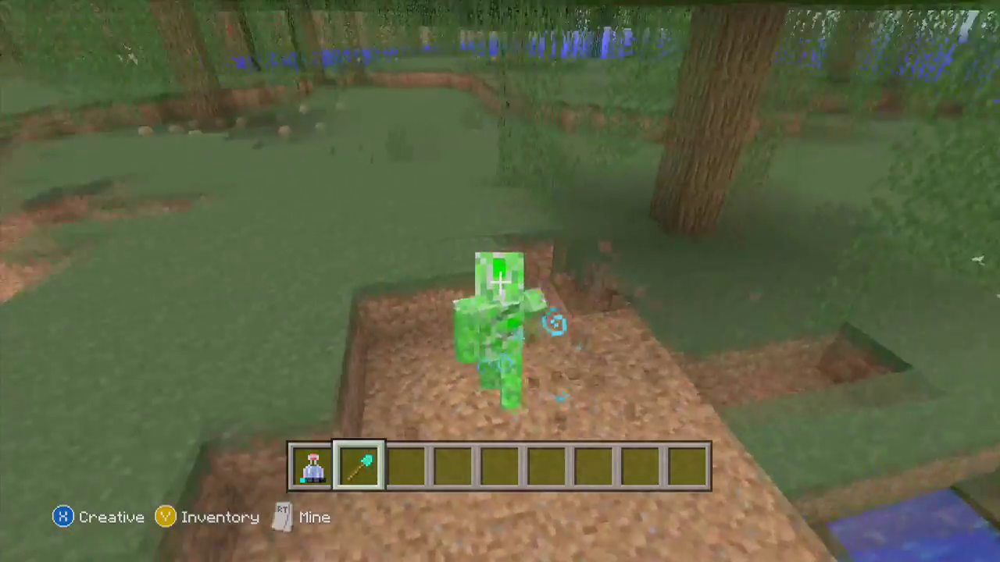
{"action": "key", "text": "F5"}
{"action": "key", "text": "F5"}
{"action": "key", "text": "e"}
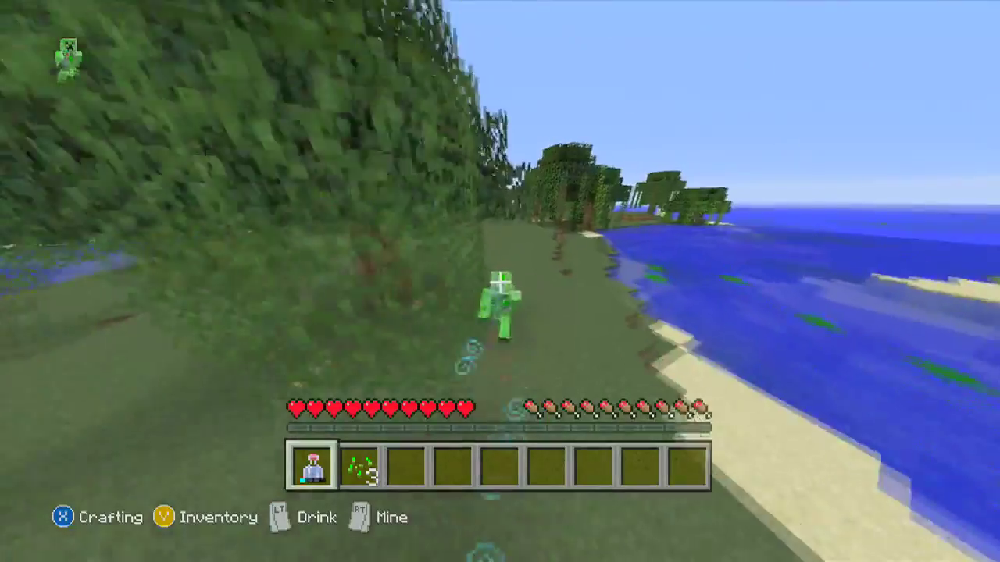
{"action": "key", "text": "F5"}
{"action": "key", "text": "w"}
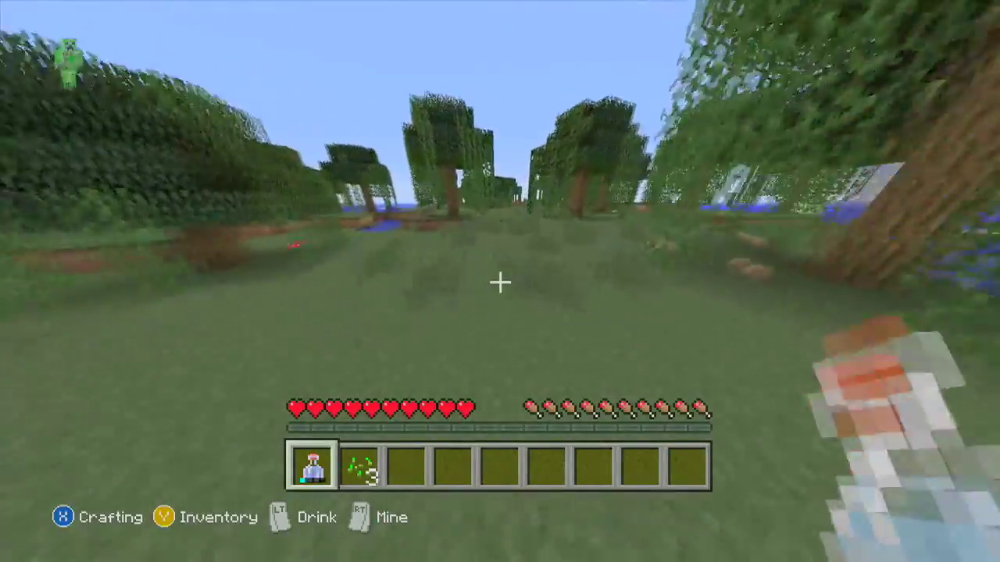
{"action": "key", "text": "w"}
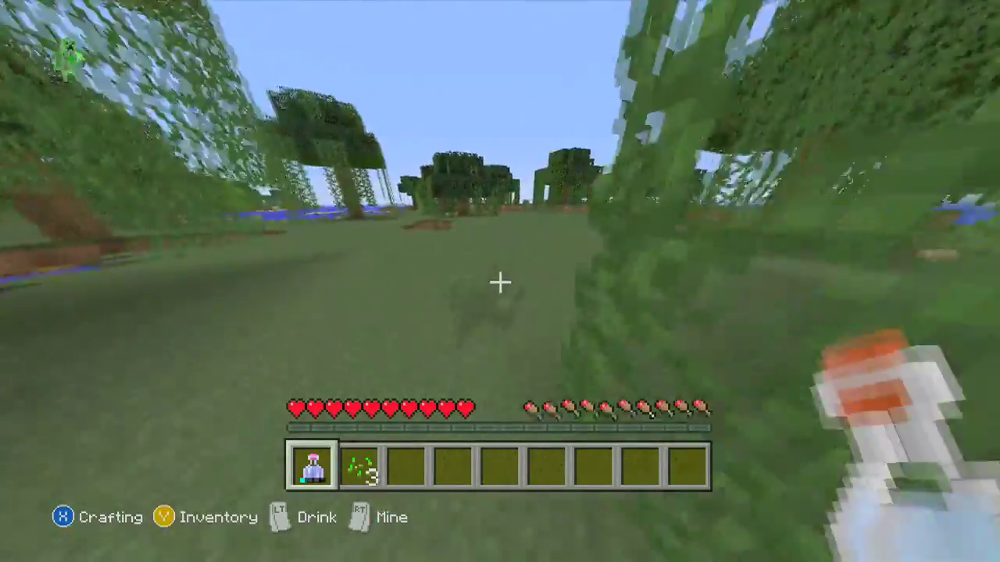
{"action": "key", "text": "F5"}
{"action": "key", "text": "w"}
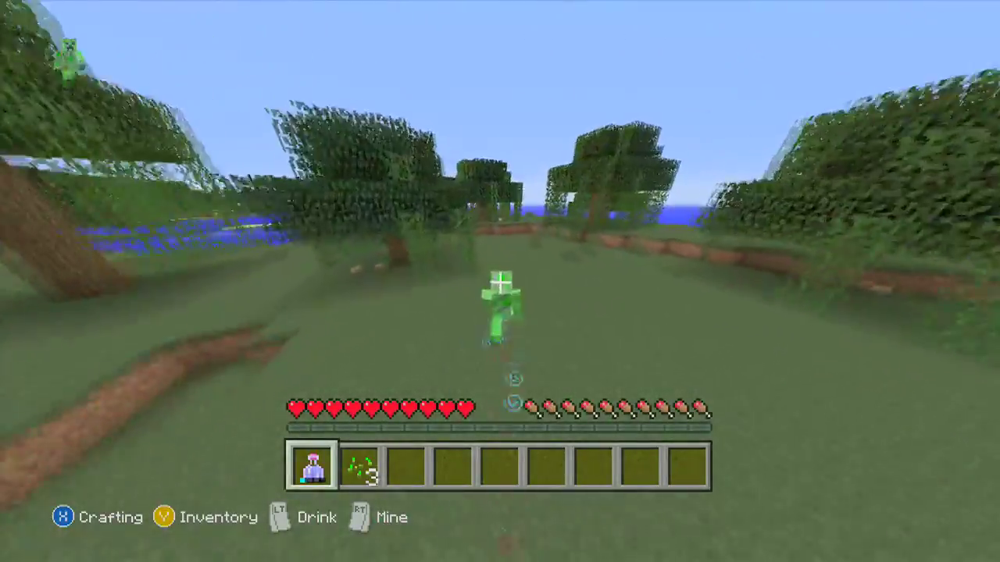
{"action": "key", "text": "w"}
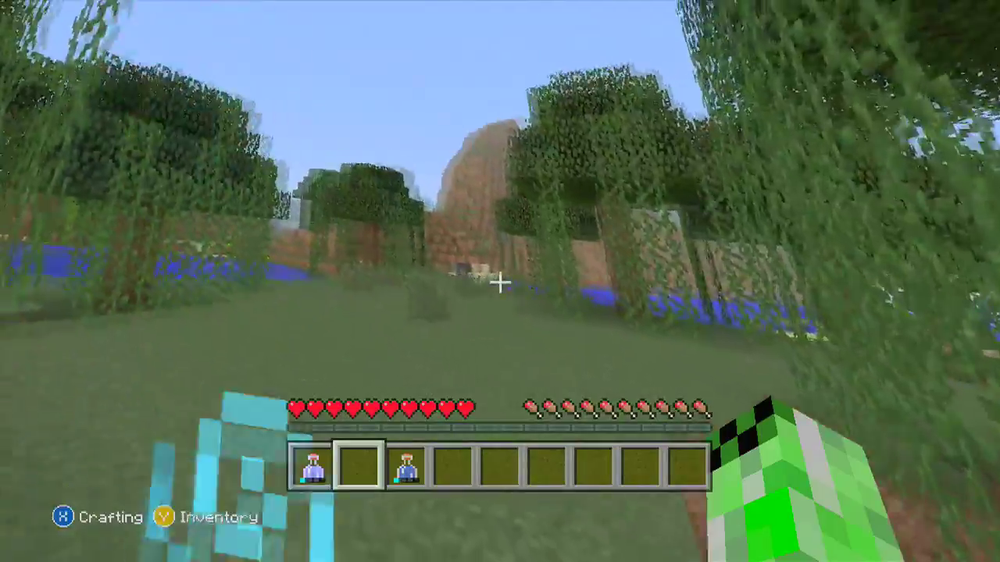
{"action": "key", "text": "w"}
{"action": "key", "text": "w"}
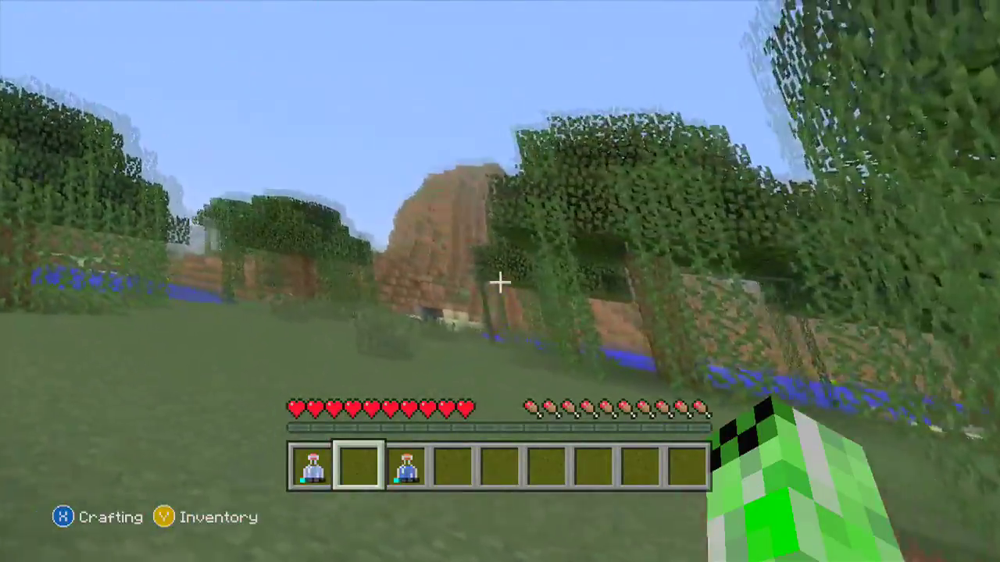
{"action": "key", "text": "w"}
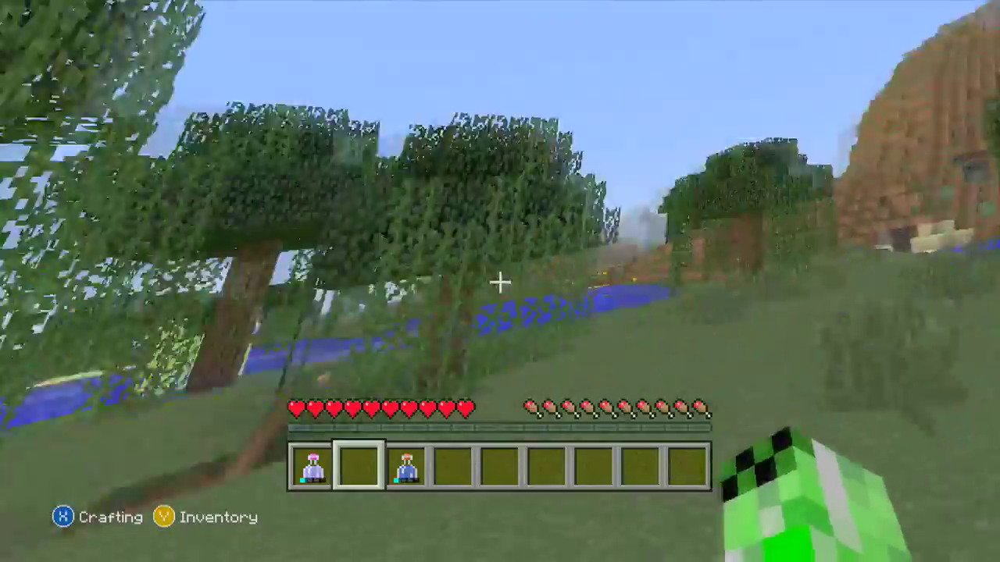
{"action": "key", "text": "w"}
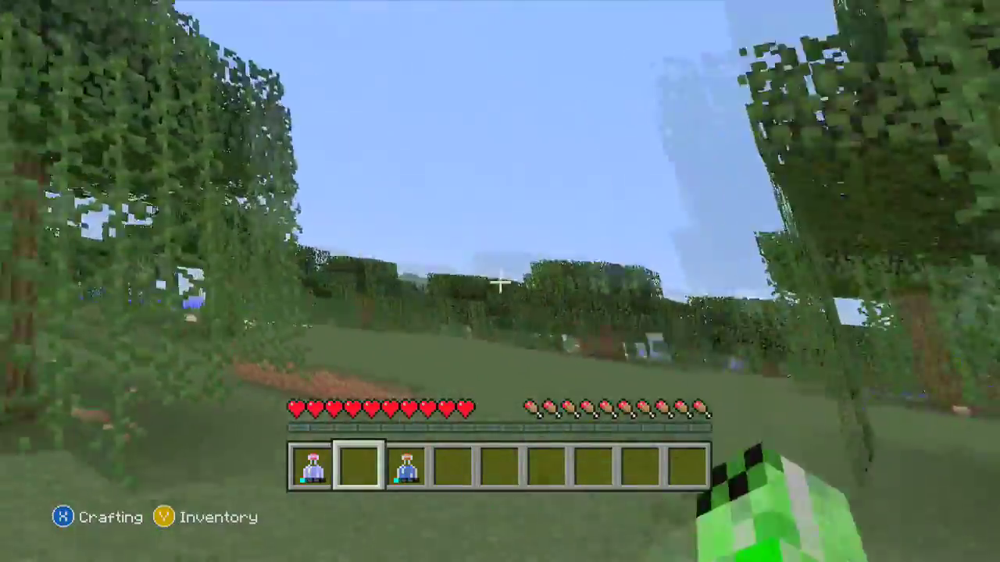
{"action": "key", "text": "F5"}
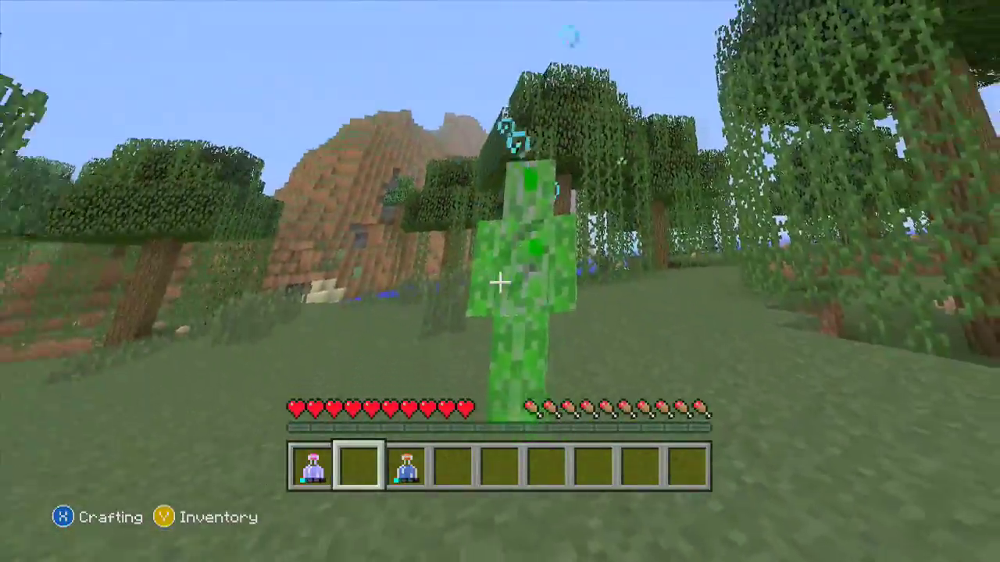
{"action": "key", "text": "F5"}
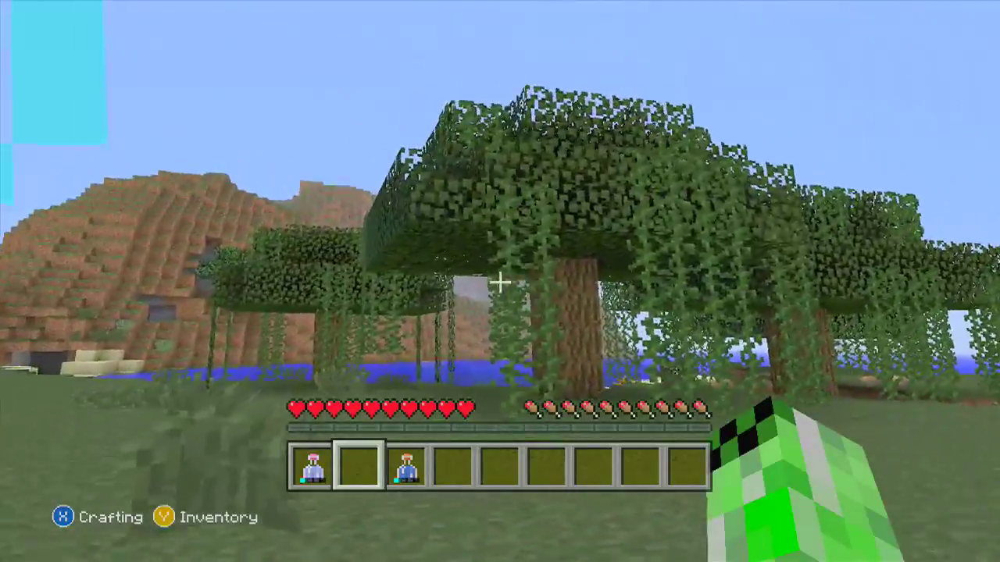
{"action": "key", "text": "e"}
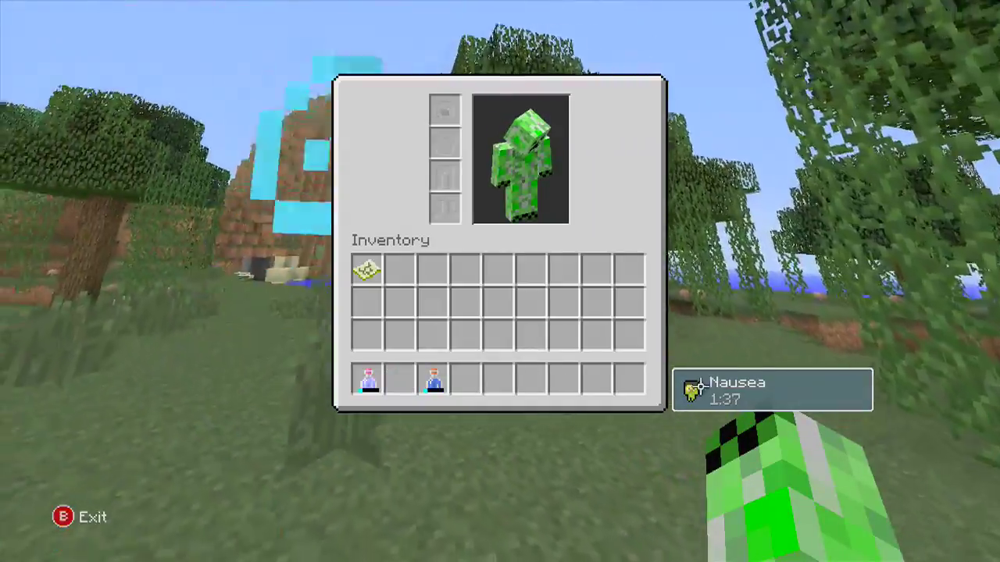
{"action": "key", "text": "e"}
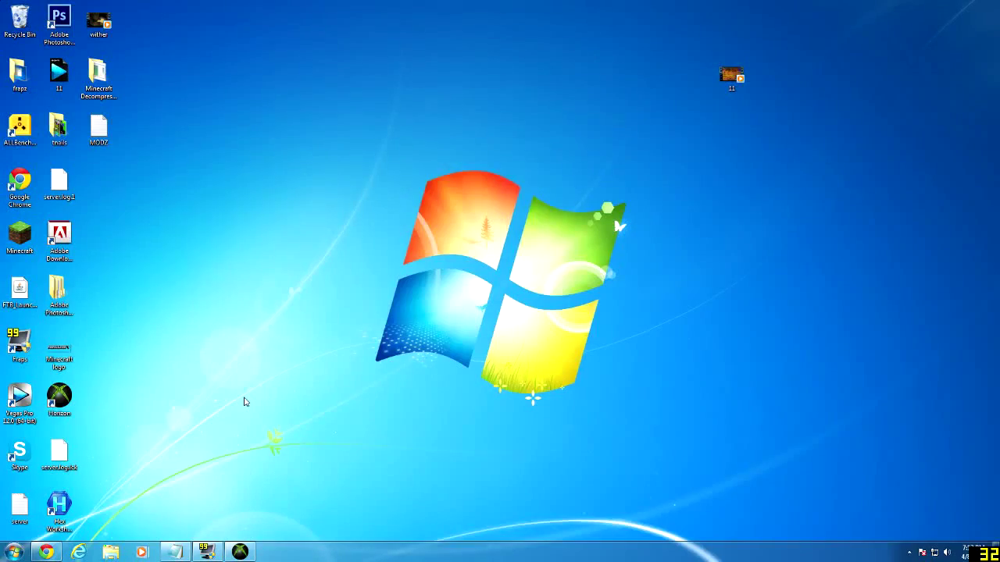
- Switch to Horizon and expand the flash drive's Games folder down to the Minecraft entry
{"action": "left_click", "coordinate": [240, 553]}
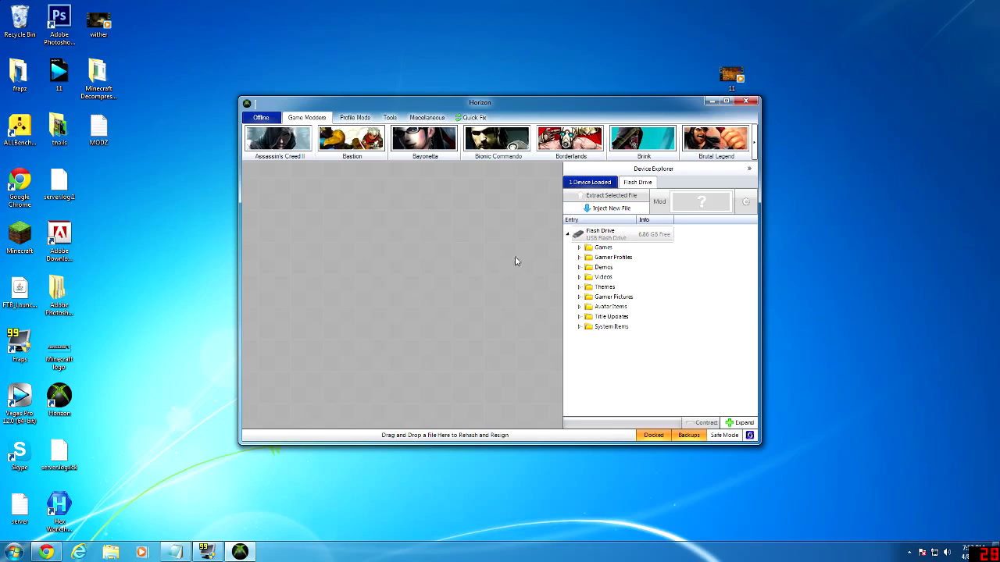
{"action": "left_click", "coordinate": [624, 237]}
{"action": "left_click", "coordinate": [607, 248]}
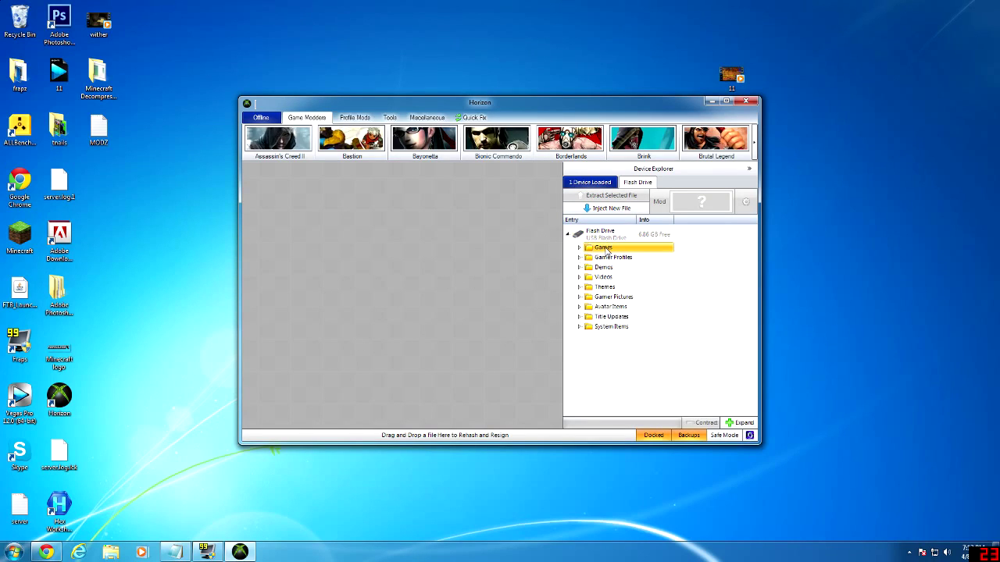
{"action": "double_click", "coordinate": [607, 248]}
{"action": "left_click", "coordinate": [613, 268]}
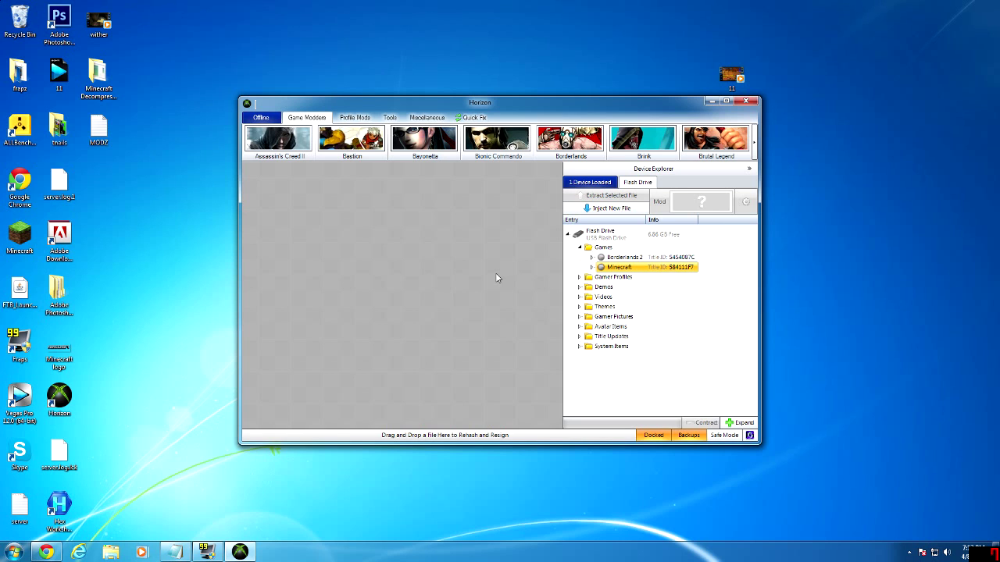
- Open the Potion Modding Tut saved game from the Minecraft saves in the package manager
{"action": "scroll", "coordinate": [639, 355], "scroll_direction": "down", "scroll_amount": 5}
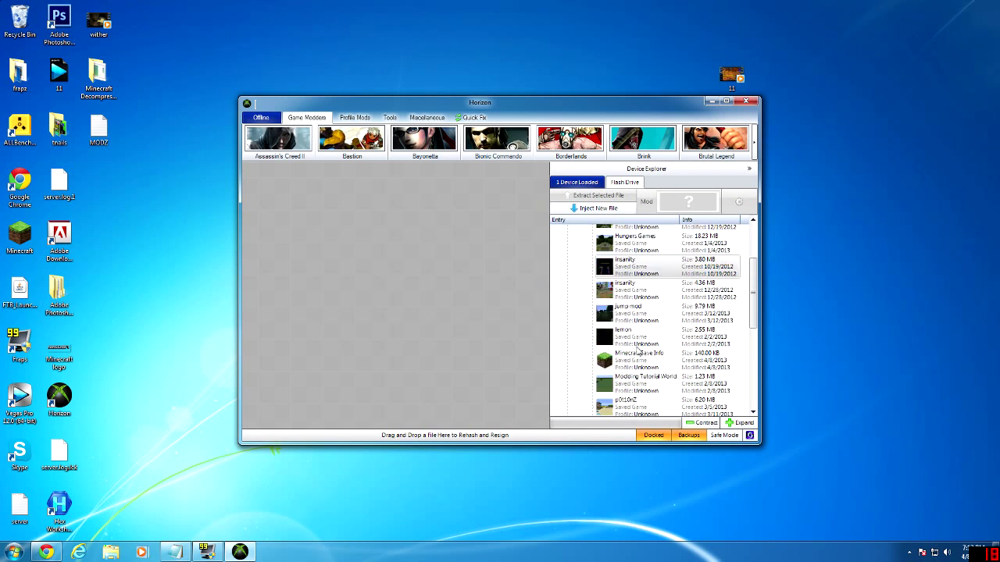
{"action": "scroll", "coordinate": [635, 360], "scroll_direction": "down", "scroll_amount": 2}
{"action": "left_click", "coordinate": [636, 369]}
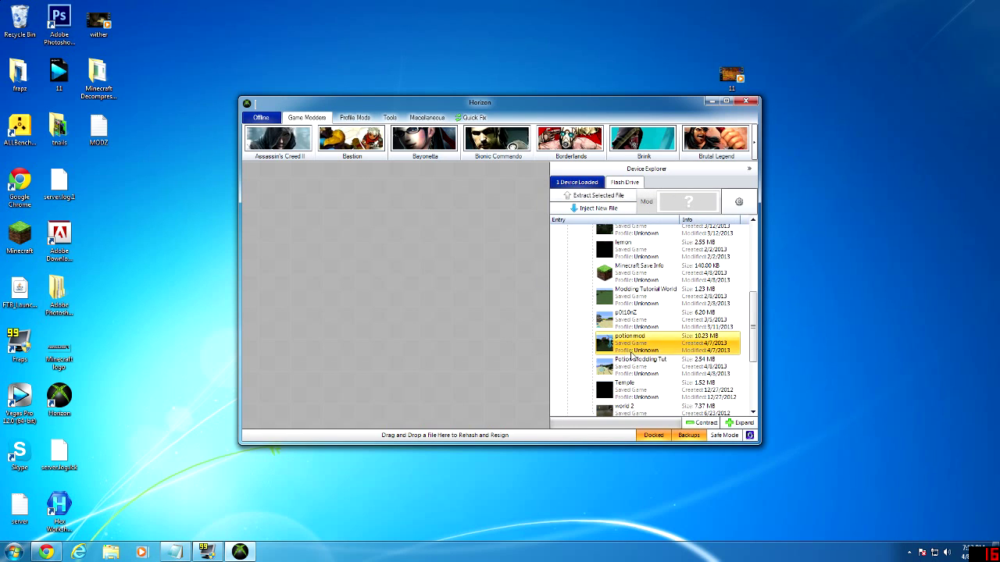
{"action": "double_click", "coordinate": [636, 370]}
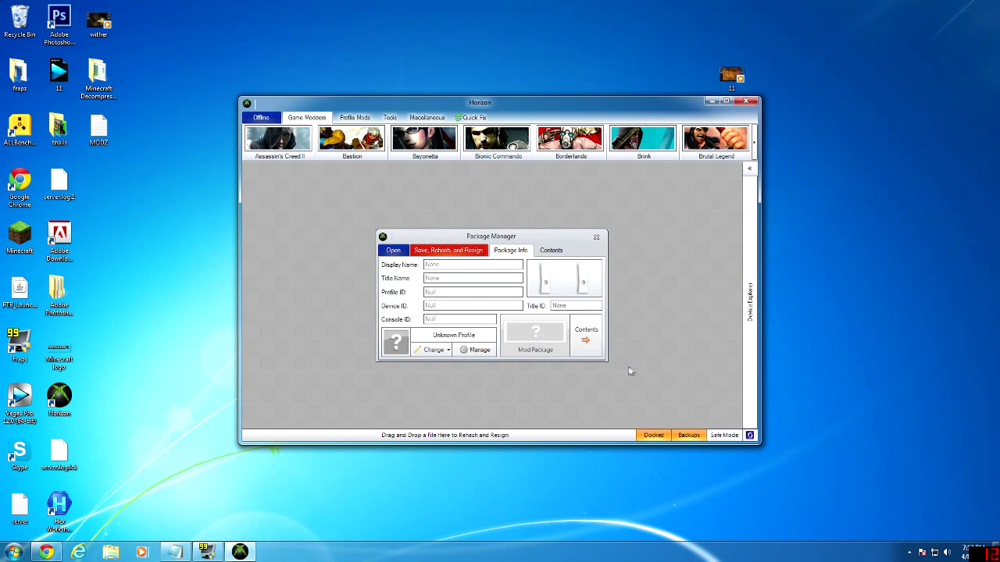
- Extract savegame.dat from the package contents to the desktop under the name savegame, and minimize Horizon
{"action": "left_click", "coordinate": [550, 252]}
{"action": "left_click", "coordinate": [504, 278]}
{"action": "right_click", "coordinate": [505, 276]}
{"action": "left_click", "coordinate": [531, 296]}
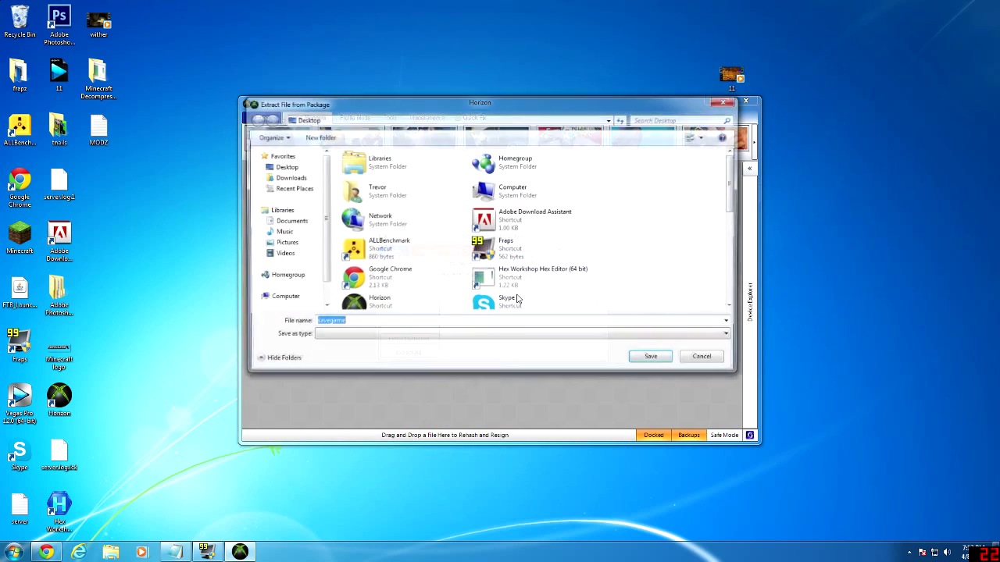
{"action": "left_click", "coordinate": [660, 360]}
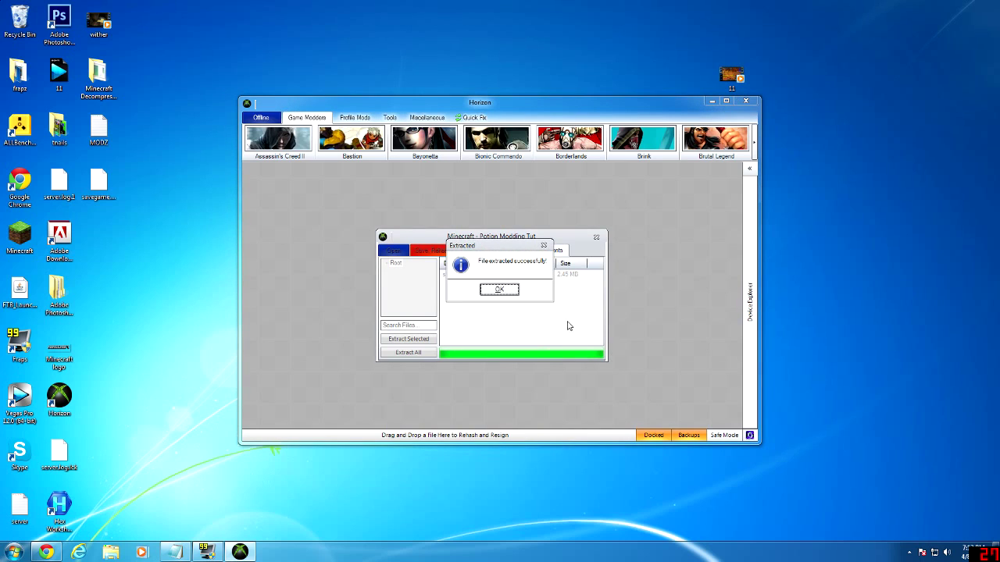
{"action": "left_click", "coordinate": [502, 290]}
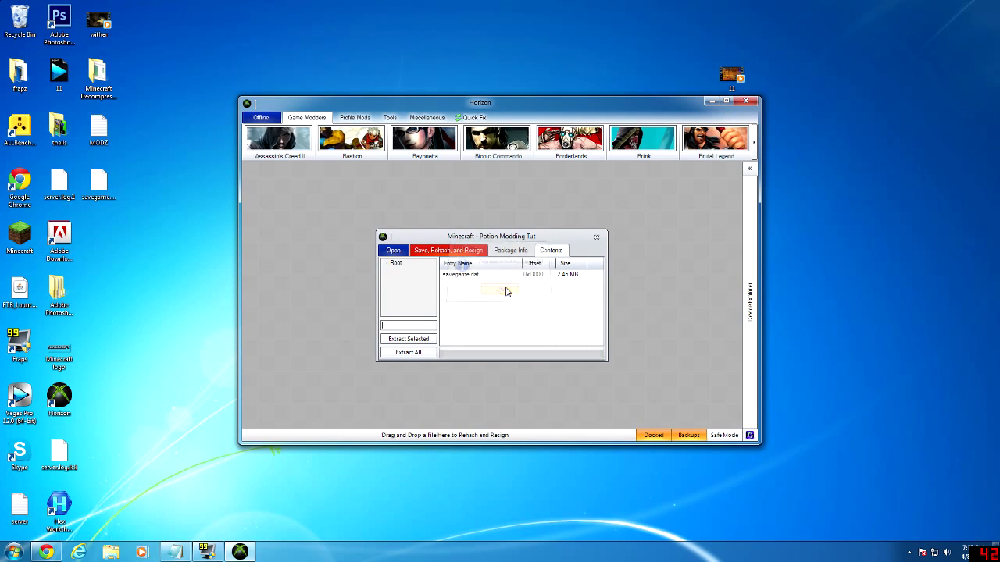
{"action": "left_click", "coordinate": [712, 102]}
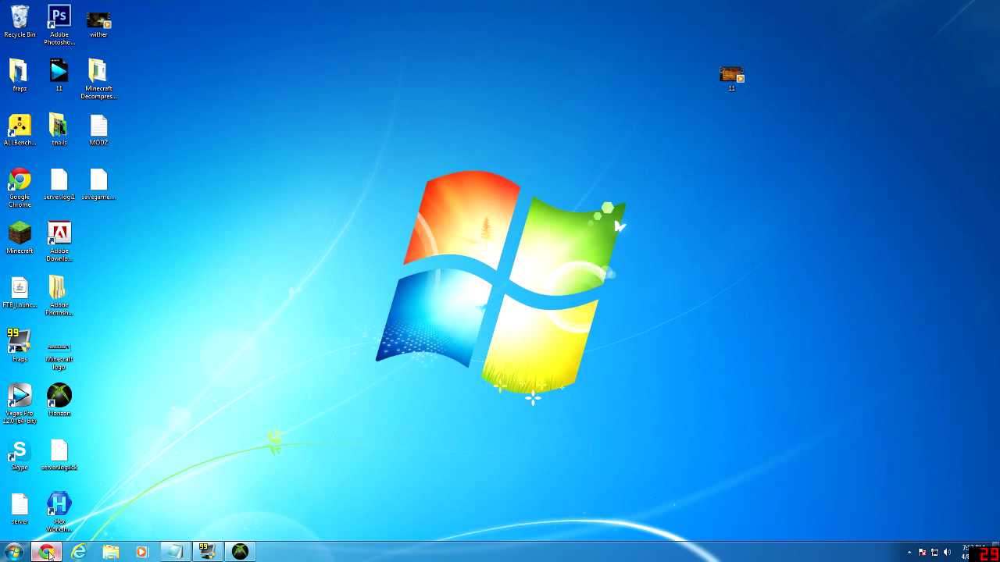
- Switch to Chrome and download Minecraft Decompressor.rar from the MediaFire page
{"action": "left_click", "coordinate": [47, 552]}
{"action": "left_click", "coordinate": [798, 87]}
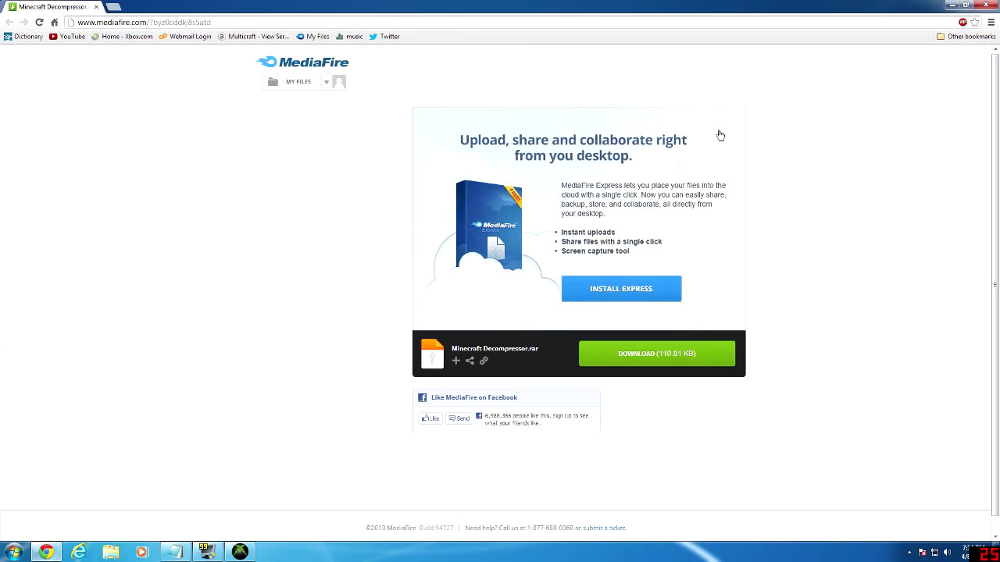
{"action": "left_click", "coordinate": [631, 352]}
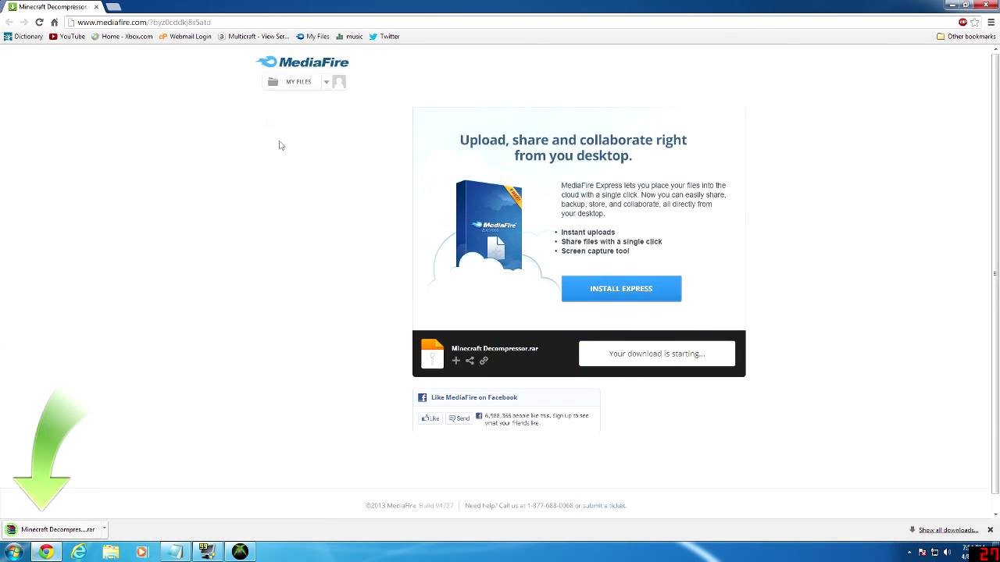
{"action": "left_click_drag", "start_coordinate": [370, 7], "coordinate": [418, 47]}
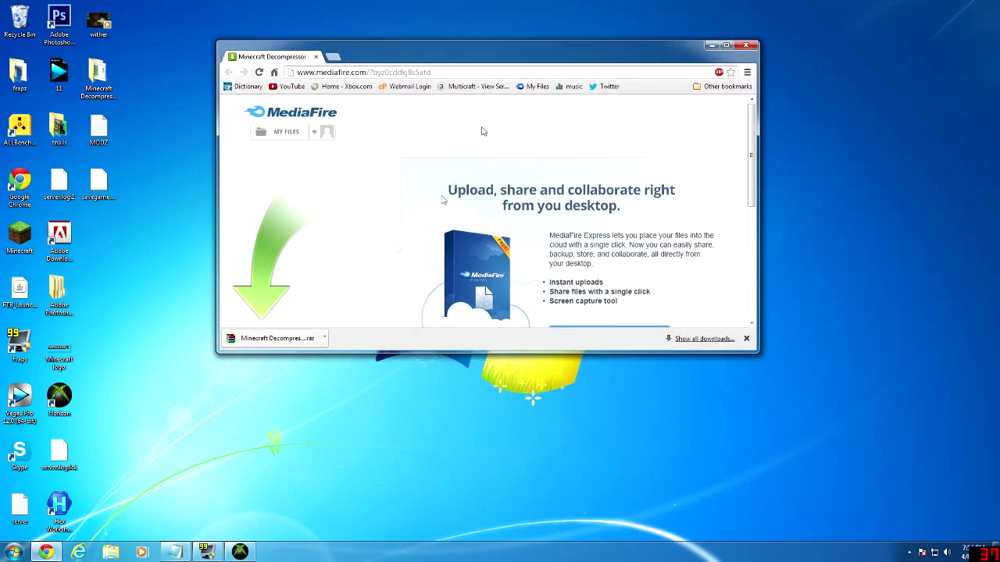
- Open the downloaded Minecraft Decompressor archive in WinRAR, shrink its window to reveal the desktop, and close the browser
{"action": "left_click", "coordinate": [287, 342]}
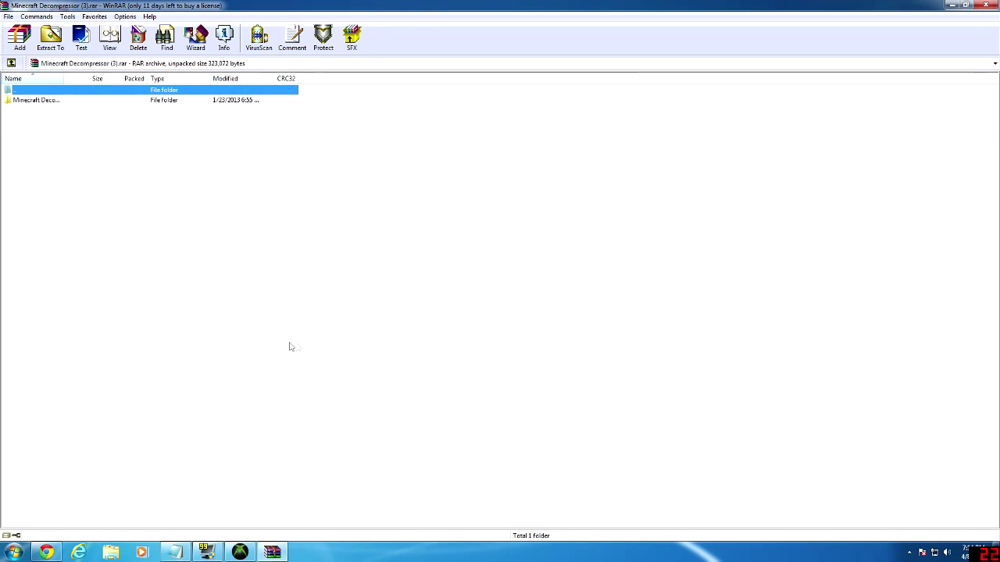
{"action": "double_click", "coordinate": [378, 5]}
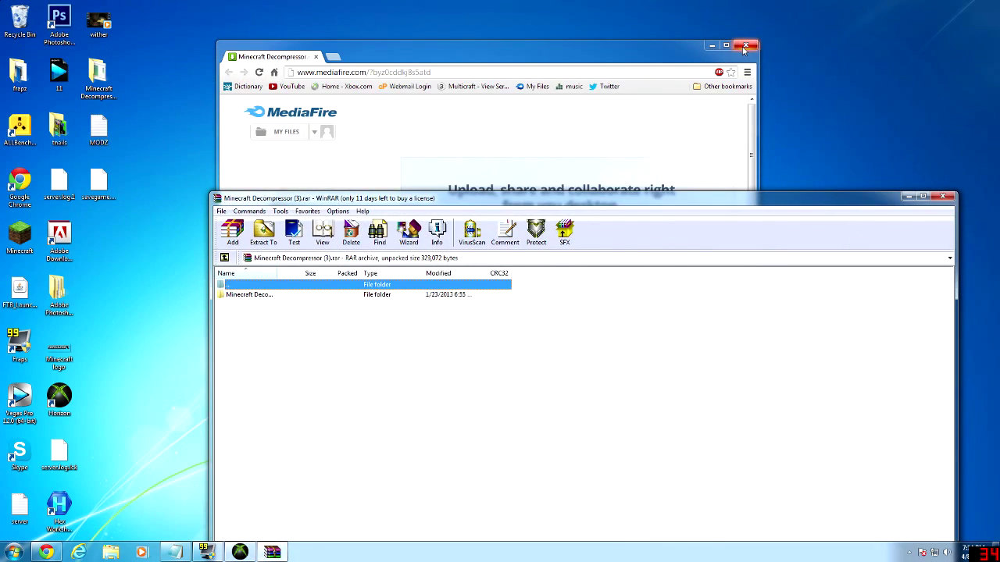
{"action": "left_click", "coordinate": [745, 48]}
{"action": "left_click_drag", "start_coordinate": [475, 198], "coordinate": [516, 173]}
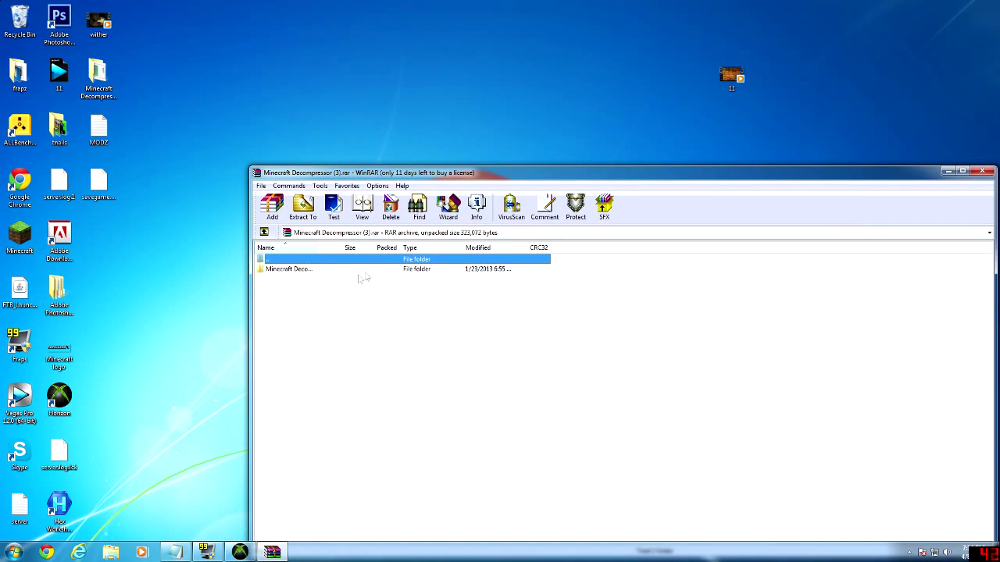
- Try to copy the Minecraft Decompressor folder from the archive to the desktop
{"action": "left_click", "coordinate": [288, 270]}
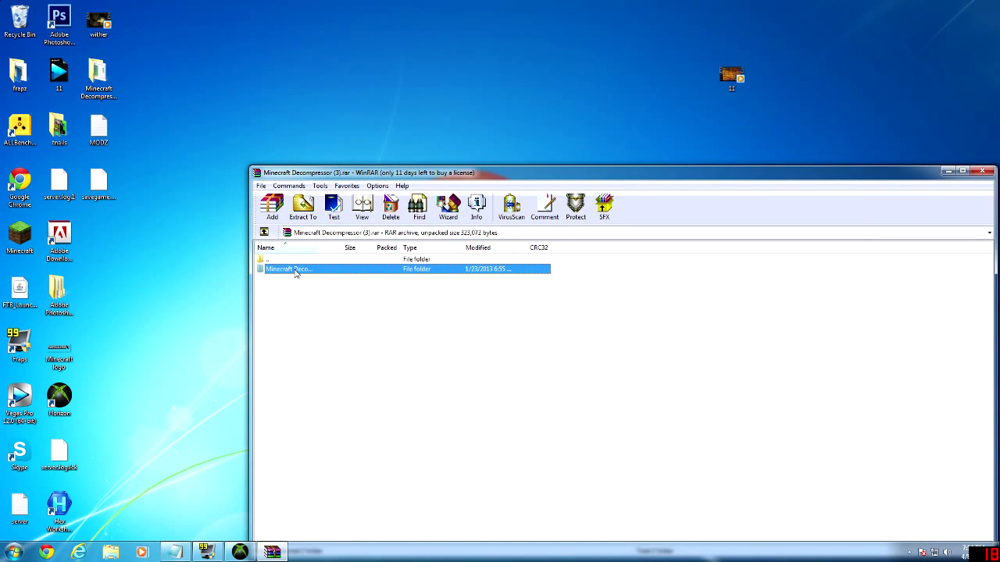
{"action": "right_click", "coordinate": [296, 273]}
{"action": "left_click", "coordinate": [287, 272]}
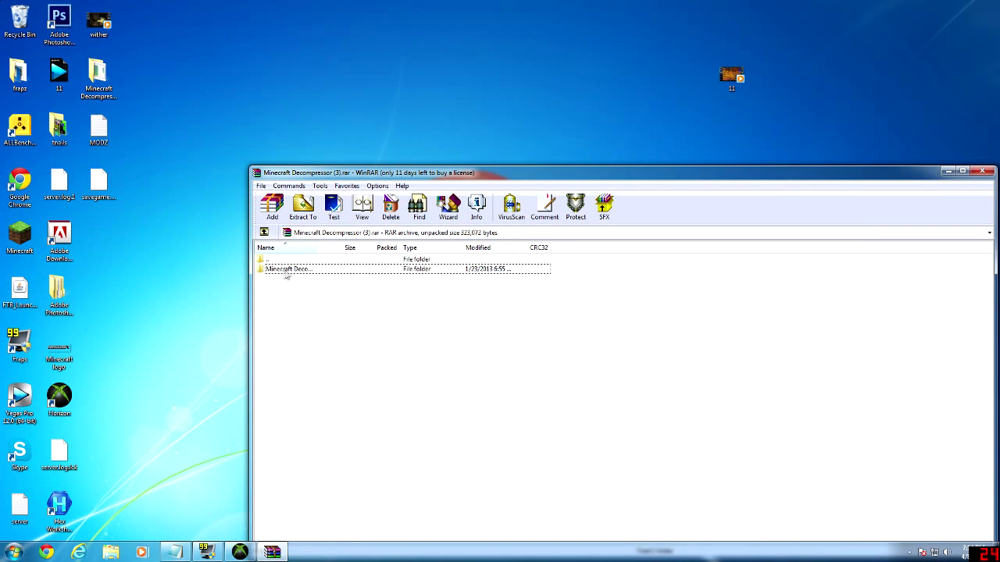
{"action": "left_click_drag", "start_coordinate": [98, 245], "coordinate": [99, 244]}
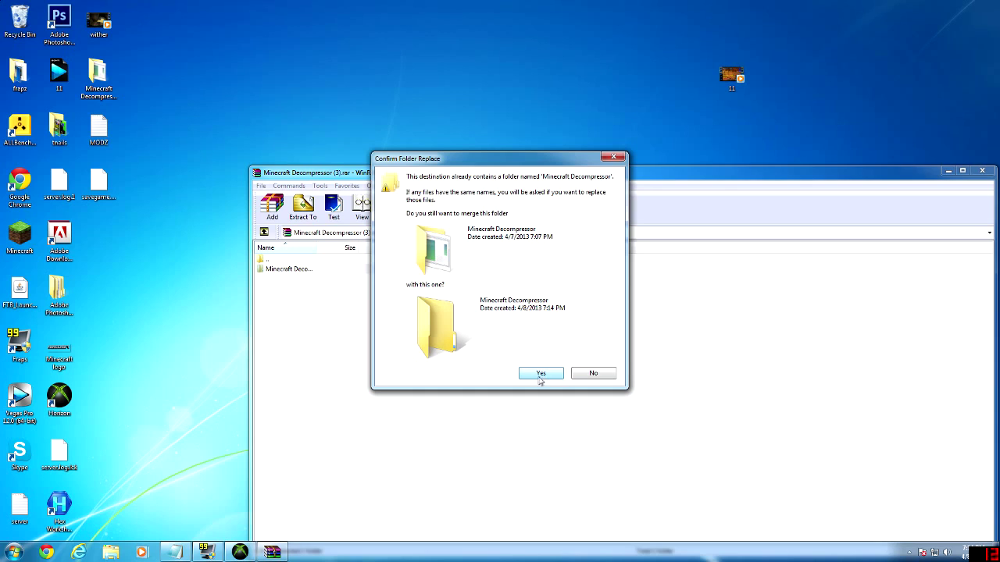
{"action": "left_click", "coordinate": [613, 159]}
{"action": "left_click_drag", "start_coordinate": [289, 270], "coordinate": [259, 266]}
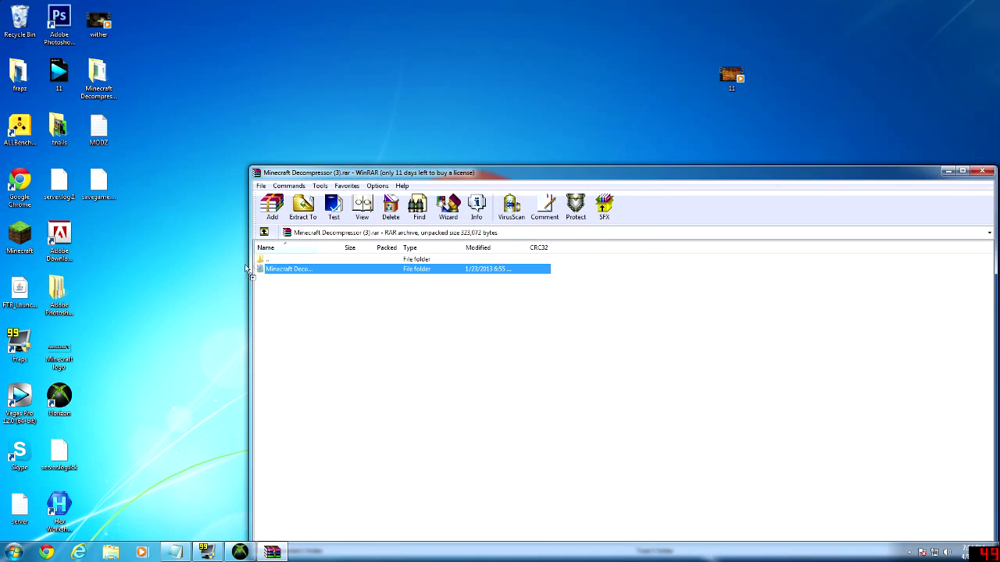
- Check the contents of the desktop's Minecraft Decompressor folder, and close both the folder and the archive window
{"action": "double_click", "coordinate": [99, 78]}
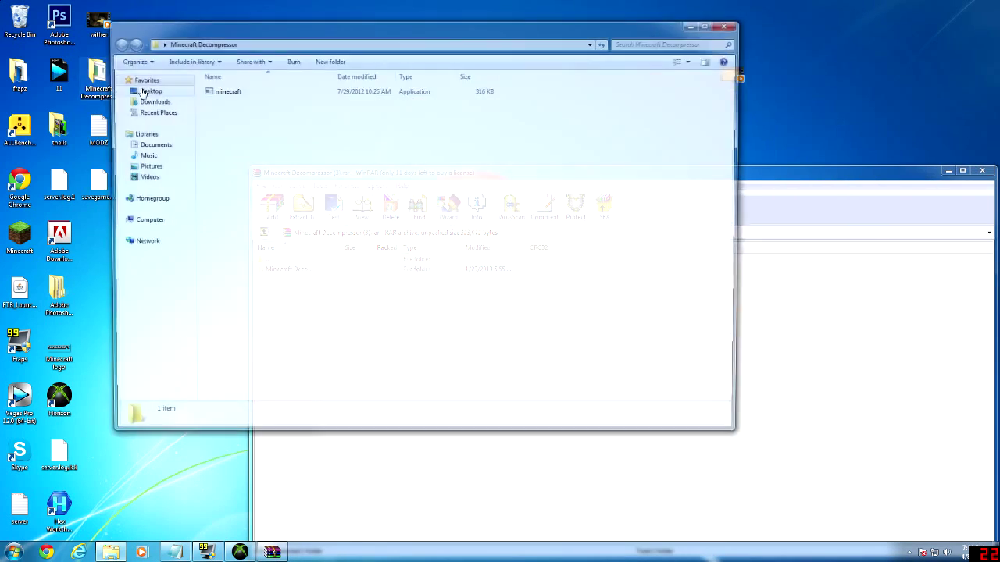
{"action": "left_click", "coordinate": [730, 24]}
{"action": "left_click_drag", "start_coordinate": [808, 170], "coordinate": [642, 170]}
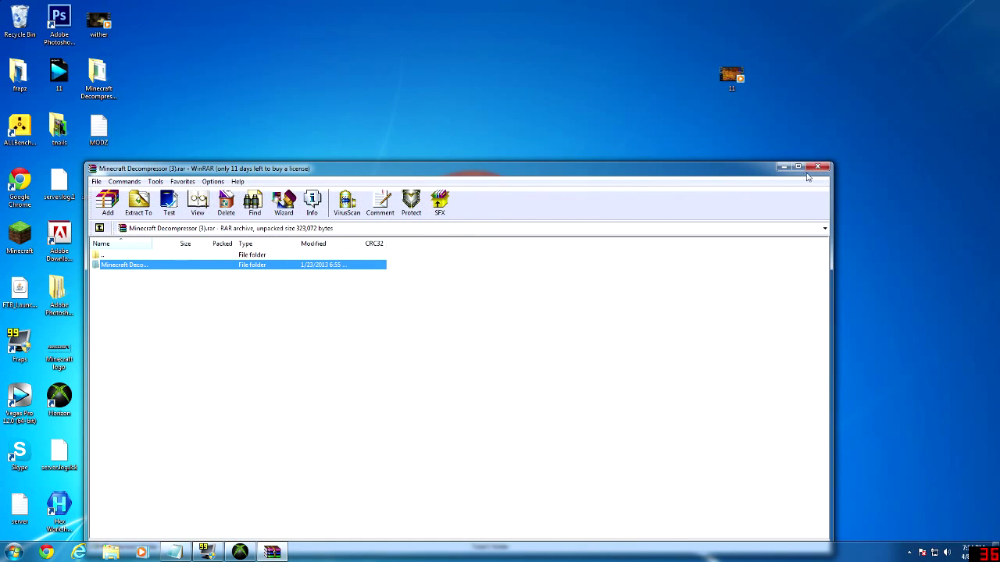
{"action": "left_click", "coordinate": [818, 170]}
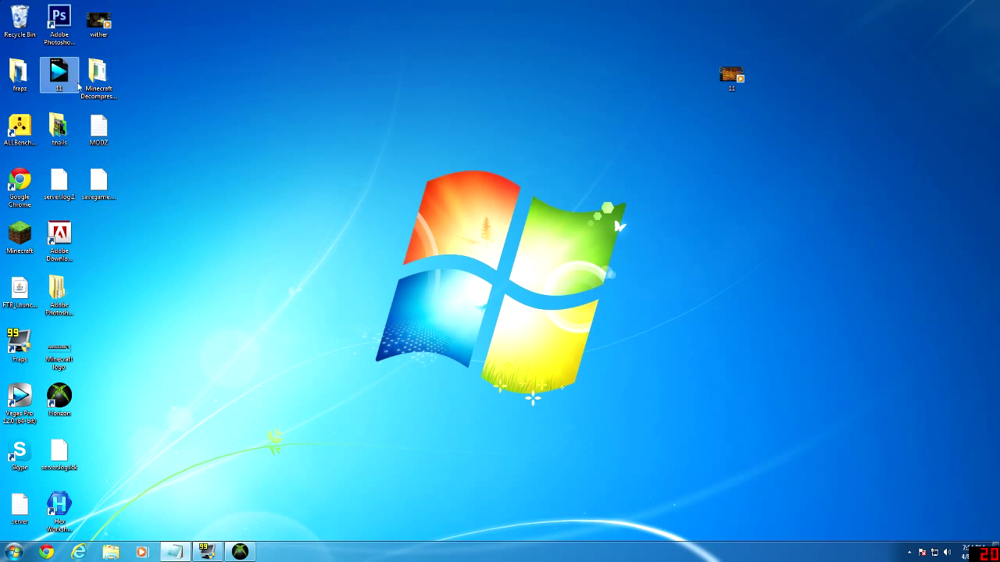
- Open the desktop's Minecraft Decompressor folder, place its window clear of the desktop icons, and launch Command Prompt
{"action": "double_click", "coordinate": [98, 78]}
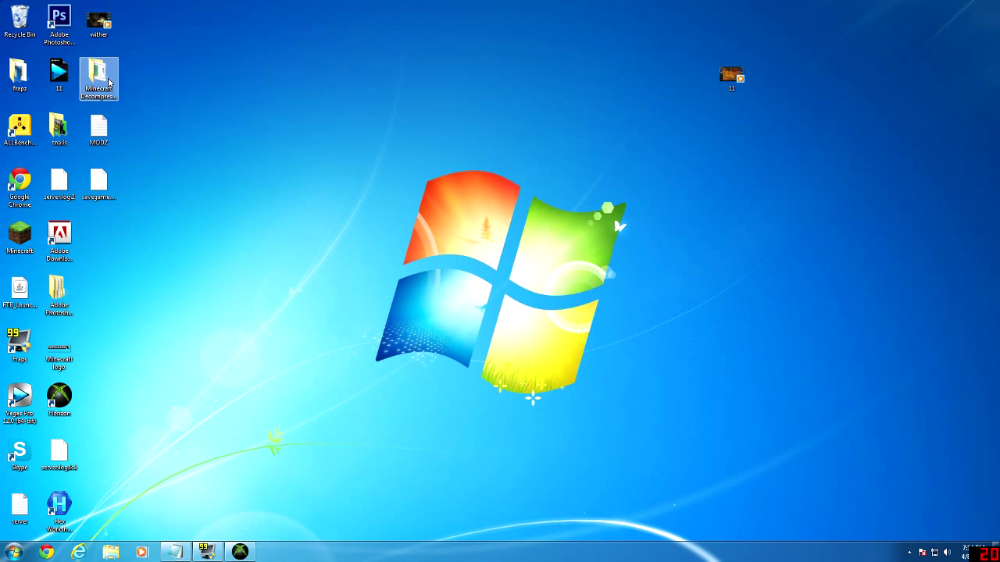
{"action": "left_click_drag", "start_coordinate": [443, 33], "coordinate": [645, 54]}
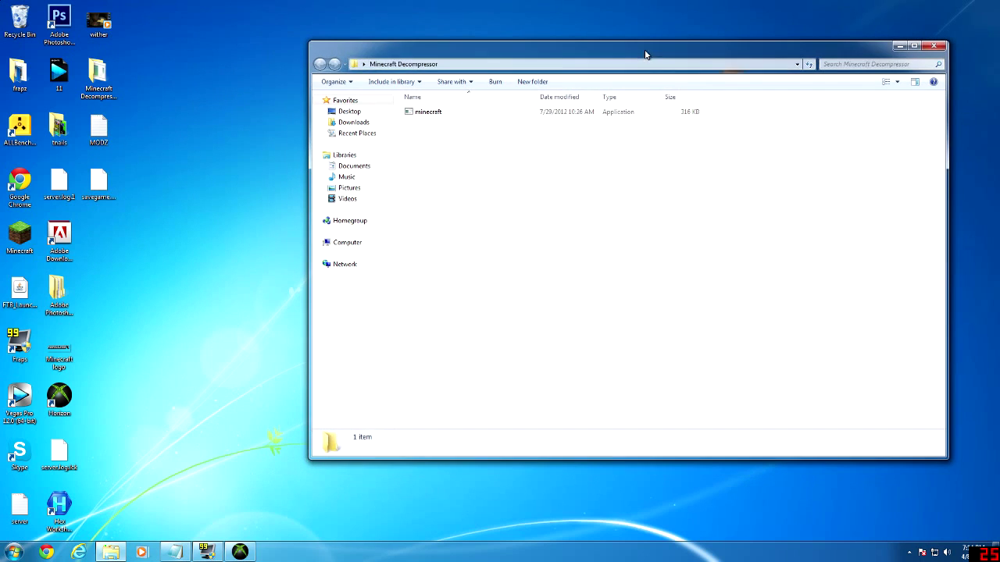
{"action": "left_click", "coordinate": [14, 551]}
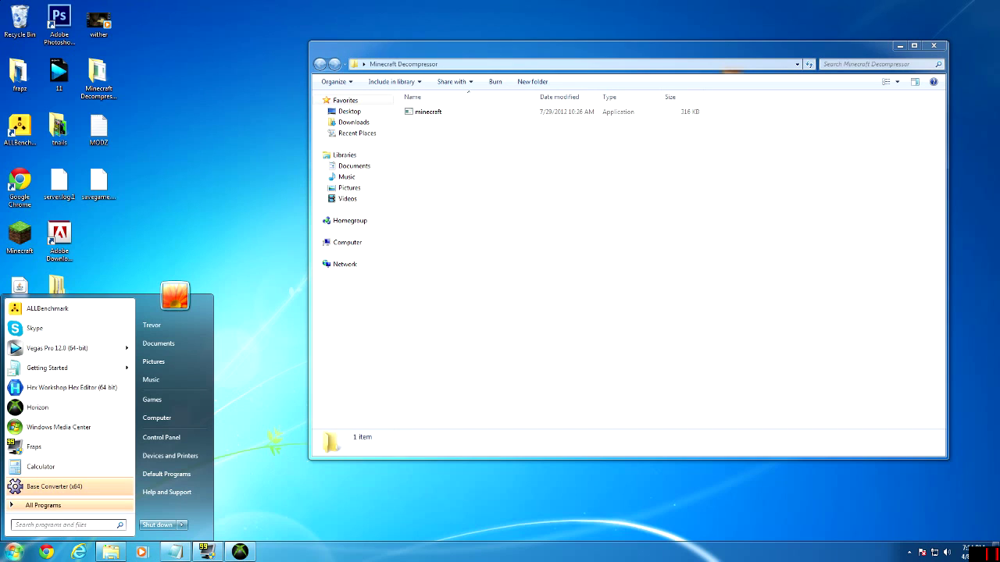
{"action": "type", "text": "comm"}
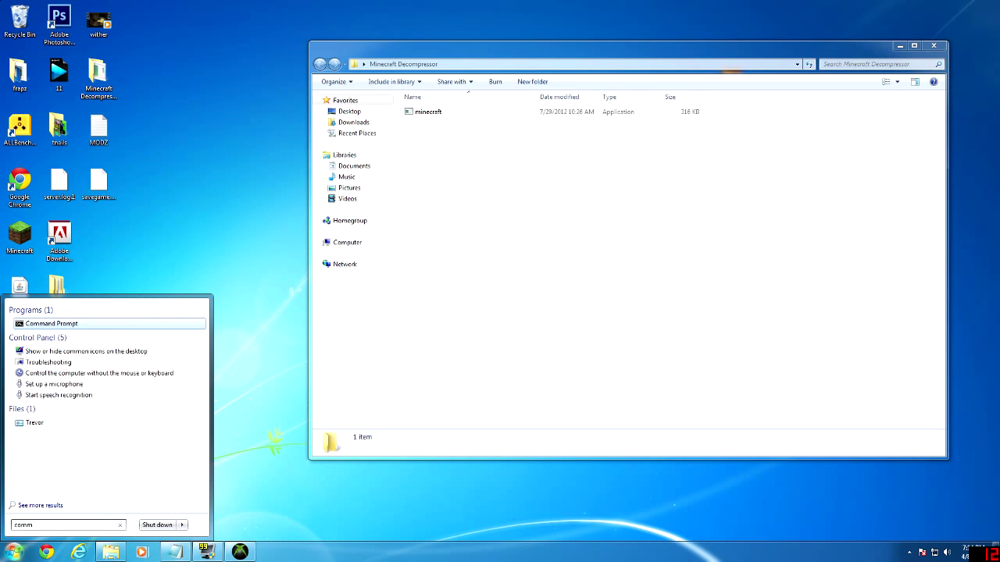
{"action": "left_click", "coordinate": [46, 324]}
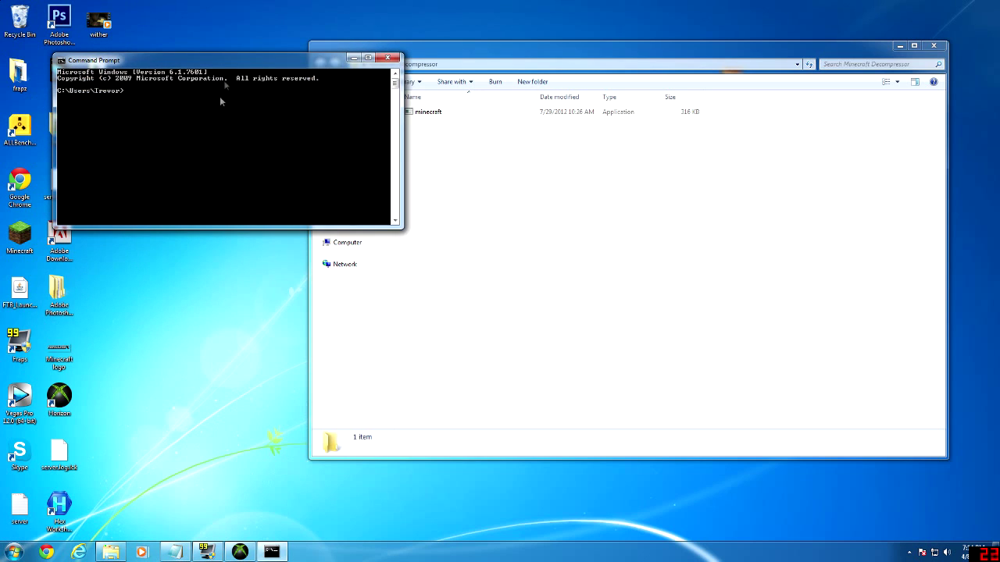
- Move savegame.dat from the desktop into the Minecraft Decompressor folder, repositioning the Command Prompt window to reach it
{"action": "left_click_drag", "start_coordinate": [235, 60], "coordinate": [202, 217]}
{"action": "left_click_drag", "start_coordinate": [98, 179], "coordinate": [469, 141]}
{"action": "left_click_drag", "start_coordinate": [225, 220], "coordinate": [243, 156]}
- Enter the full quoted path of the minecraft application from the Minecraft Decompressor folder at the command prompt
{"action": "left_click", "coordinate": [439, 114]}
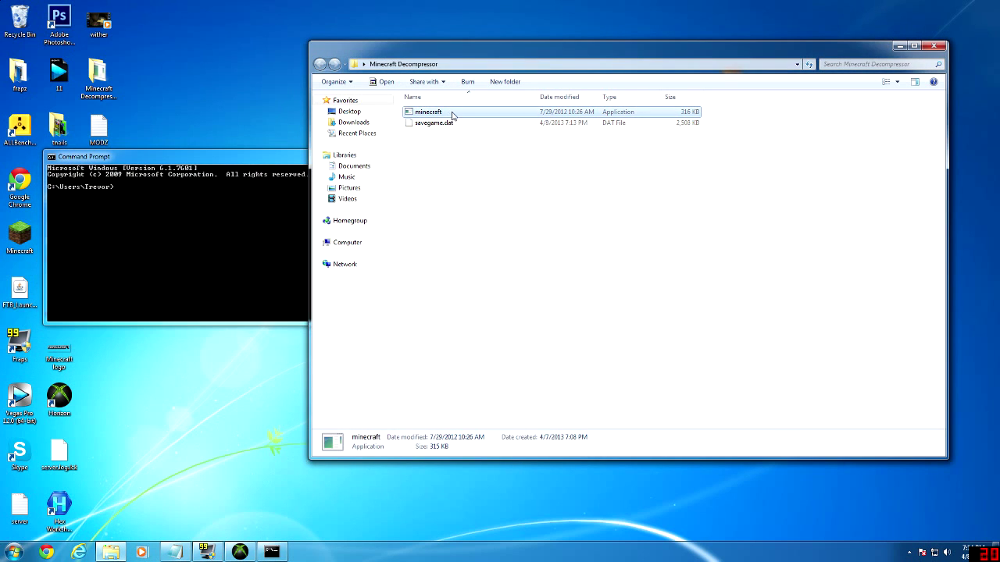
{"action": "left_click_drag", "start_coordinate": [450, 115], "coordinate": [139, 195]}
{"action": "left_click_drag", "start_coordinate": [170, 156], "coordinate": [161, 154]}
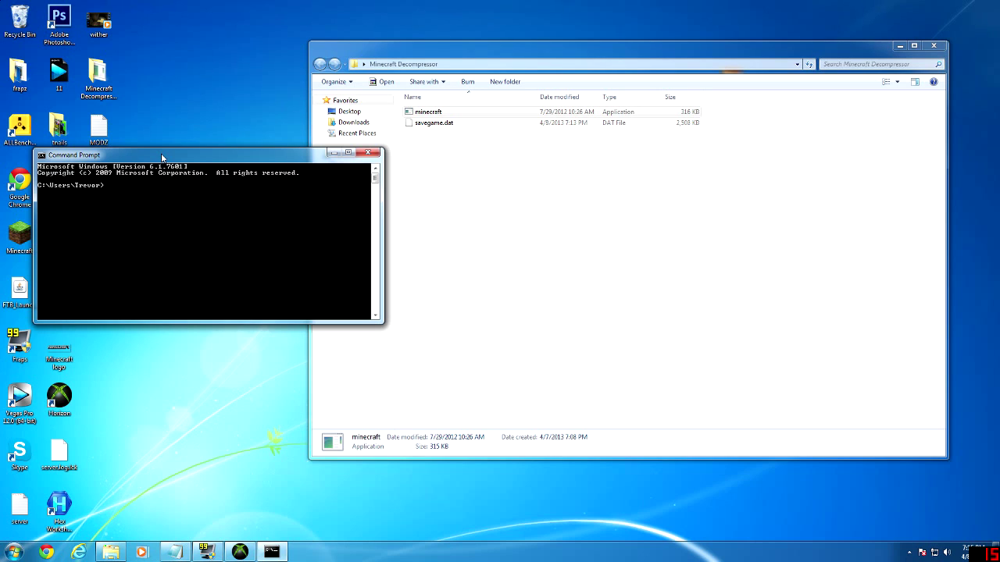
{"action": "left_click", "coordinate": [434, 113]}
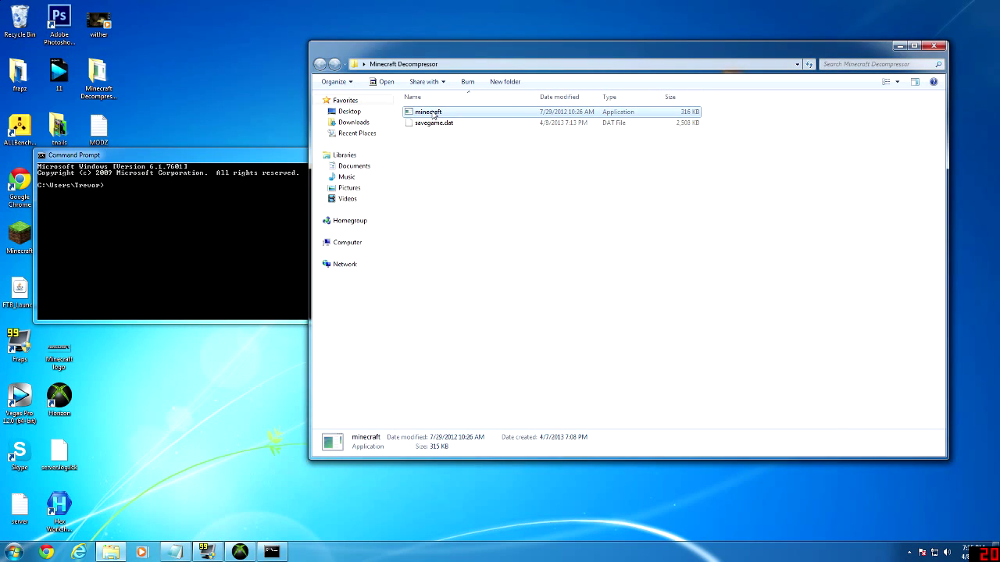
{"action": "right_click", "coordinate": [434, 113]}
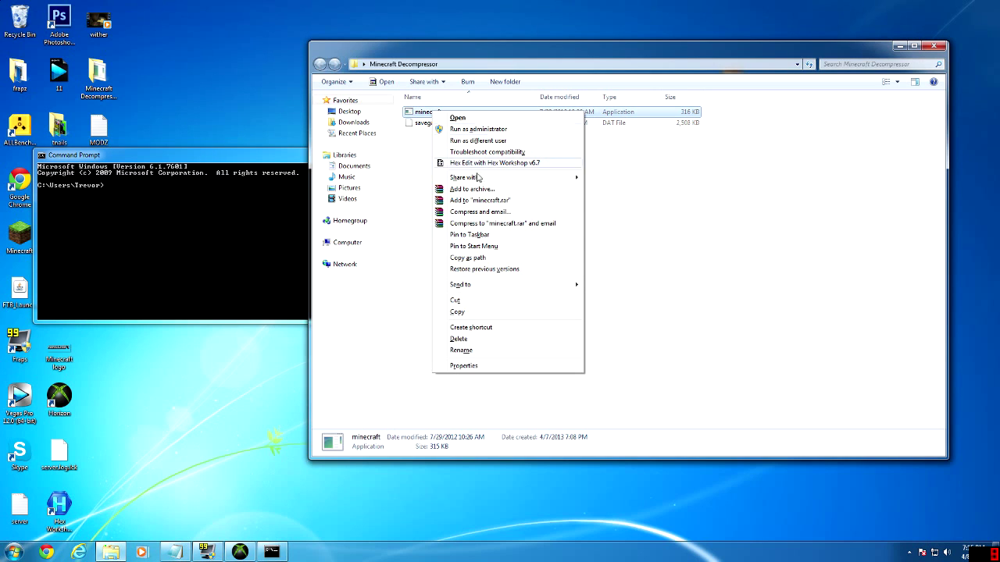
{"action": "left_click", "coordinate": [467, 257]}
{"action": "left_click", "coordinate": [186, 232]}
{"action": "right_click", "coordinate": [118, 184]}
{"action": "left_click", "coordinate": [142, 213]}
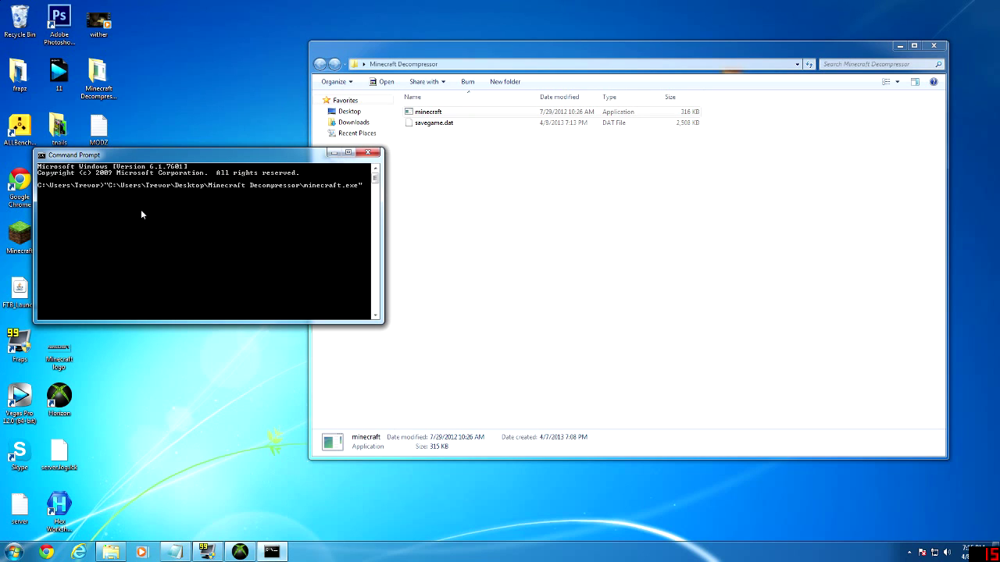
- Complete the command with -d, the savegame.dat path as input and the same path ending in savegame.datm as output, and run it
{"action": "left_click_drag", "start_coordinate": [307, 157], "coordinate": [307, 161]}
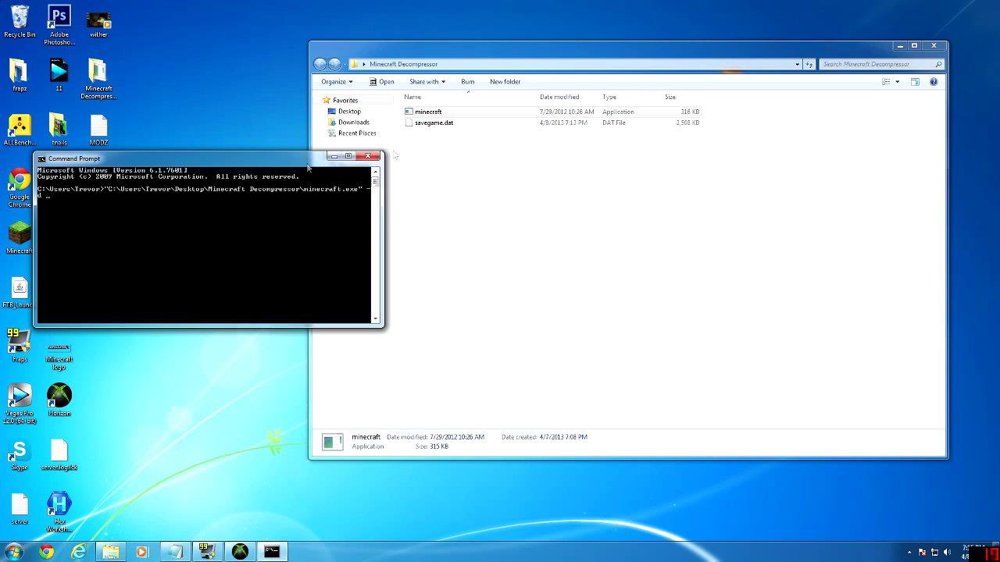
{"action": "left_click", "coordinate": [472, 125]}
{"action": "left_click_drag", "start_coordinate": [477, 130], "coordinate": [90, 203]}
{"action": "left_click", "coordinate": [191, 164]}
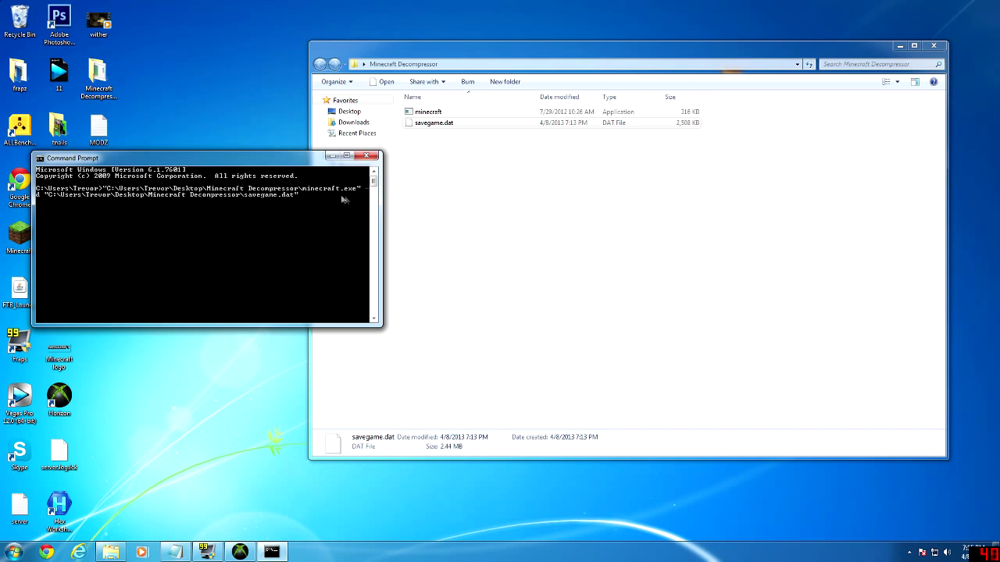
{"action": "left_click_drag", "start_coordinate": [433, 123], "coordinate": [313, 195]}
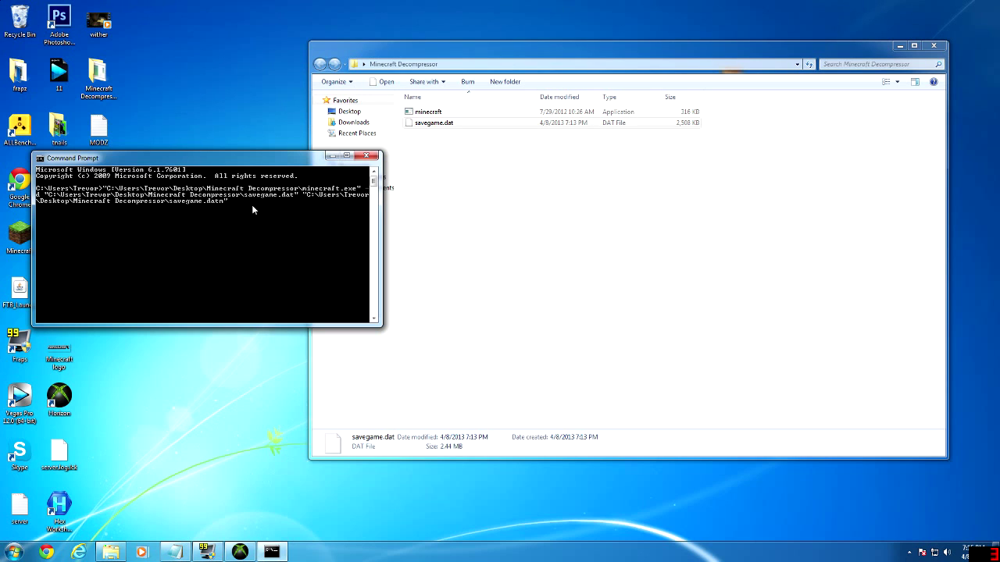
{"action": "key", "text": "Return"}
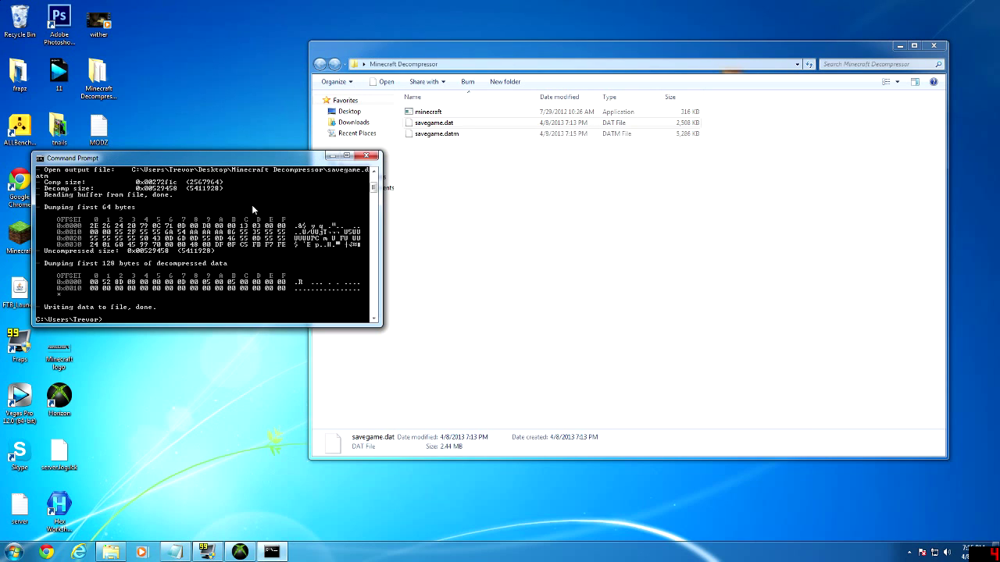
- Launch Hex Workshop, open savegame.datm from the Minecraft Decompressor folder in it, and minimize the Command Prompt and folder windows
{"action": "left_click", "coordinate": [331, 155]}
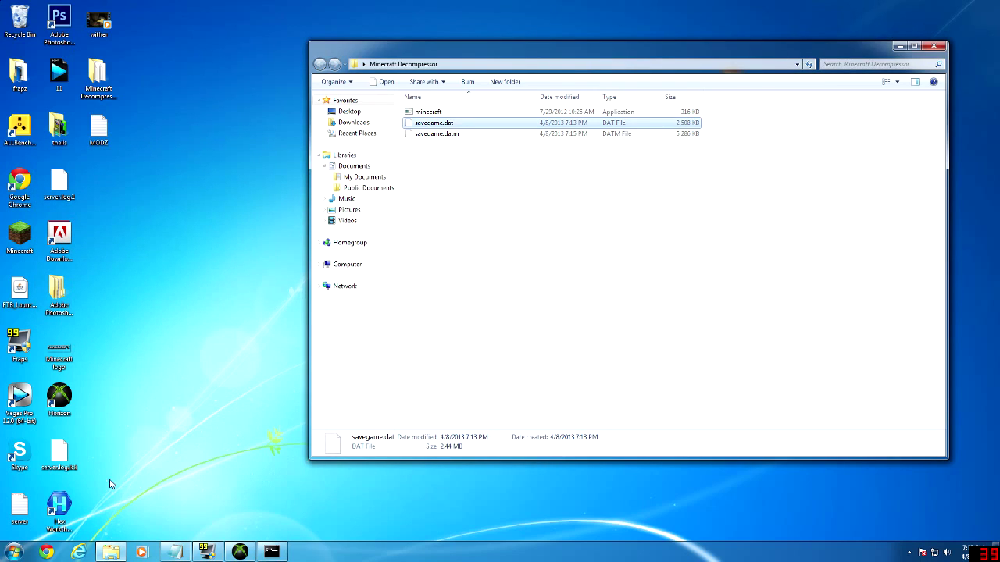
{"action": "double_click", "coordinate": [59, 506]}
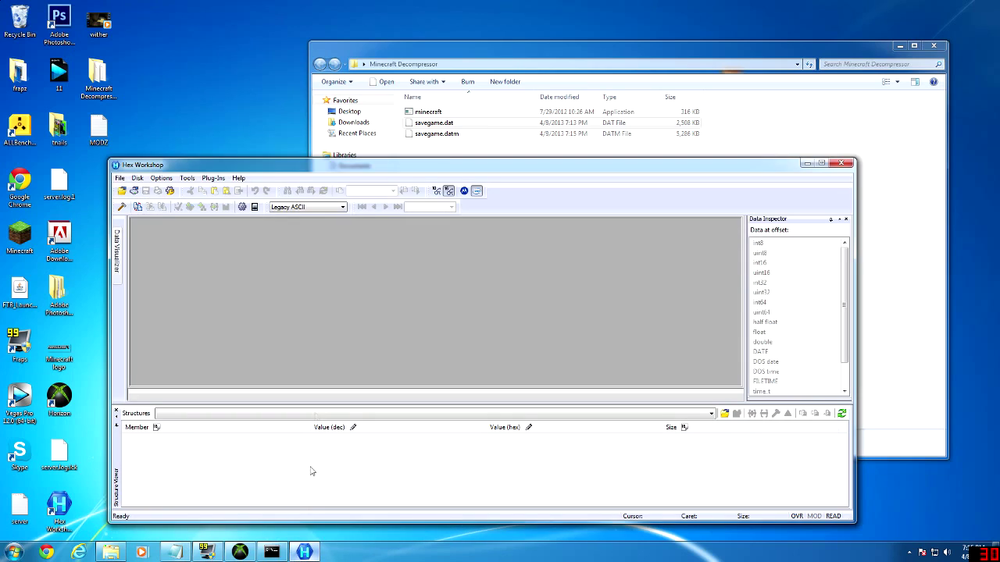
{"action": "left_click_drag", "start_coordinate": [452, 168], "coordinate": [265, 243]}
{"action": "left_click", "coordinate": [289, 159]}
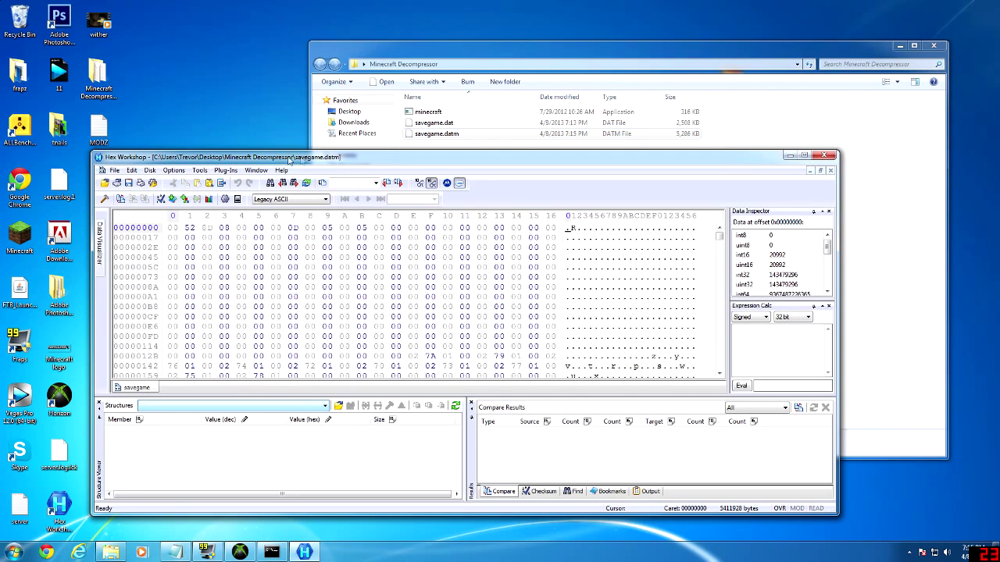
{"action": "left_click", "coordinate": [900, 45]}
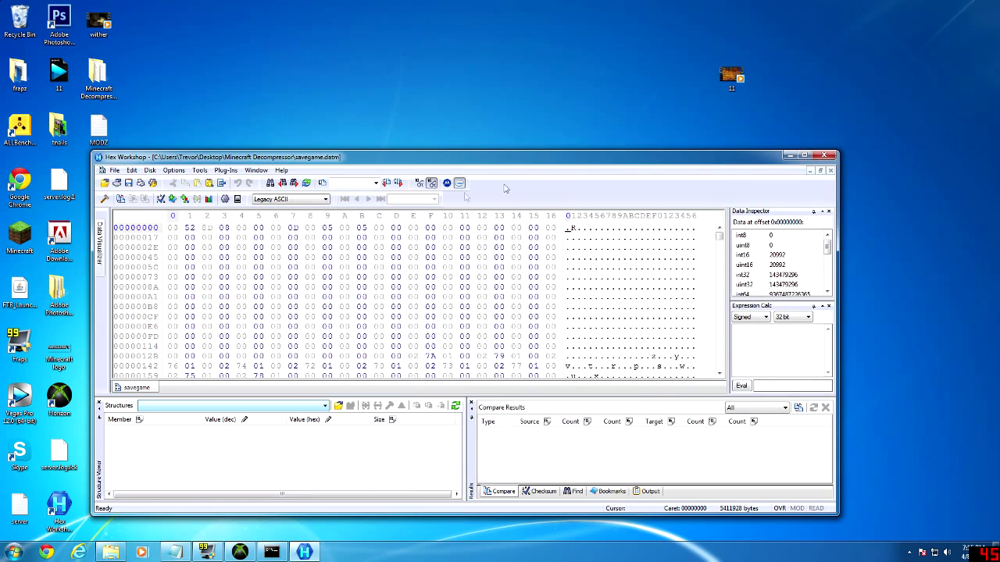
- Search savegame.datm for the text string "effects" as a UTF-8 string in the downward direction
{"action": "left_click", "coordinate": [114, 170]}
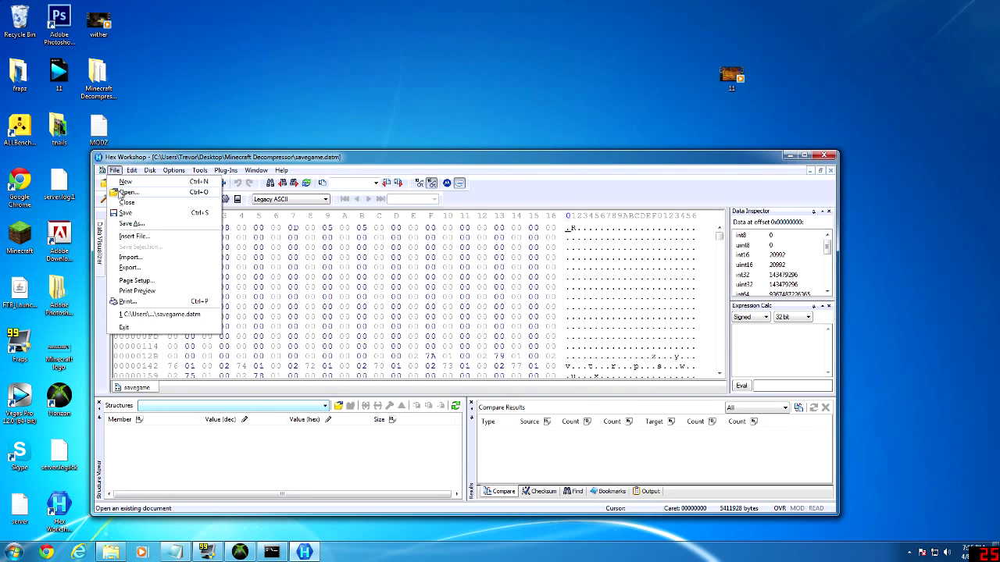
{"action": "left_click", "coordinate": [339, 77]}
{"action": "left_click", "coordinate": [282, 184]}
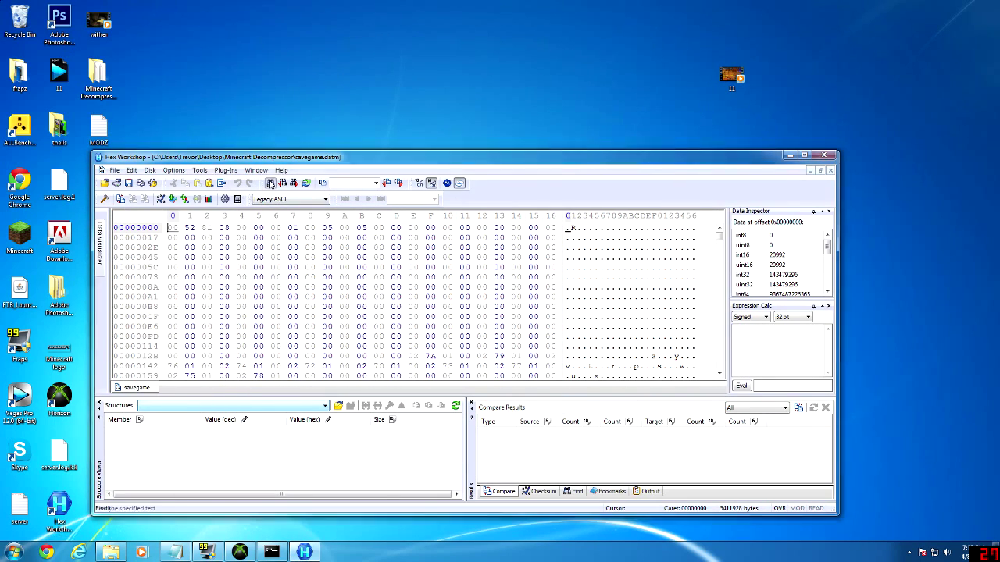
{"action": "left_click", "coordinate": [434, 289]}
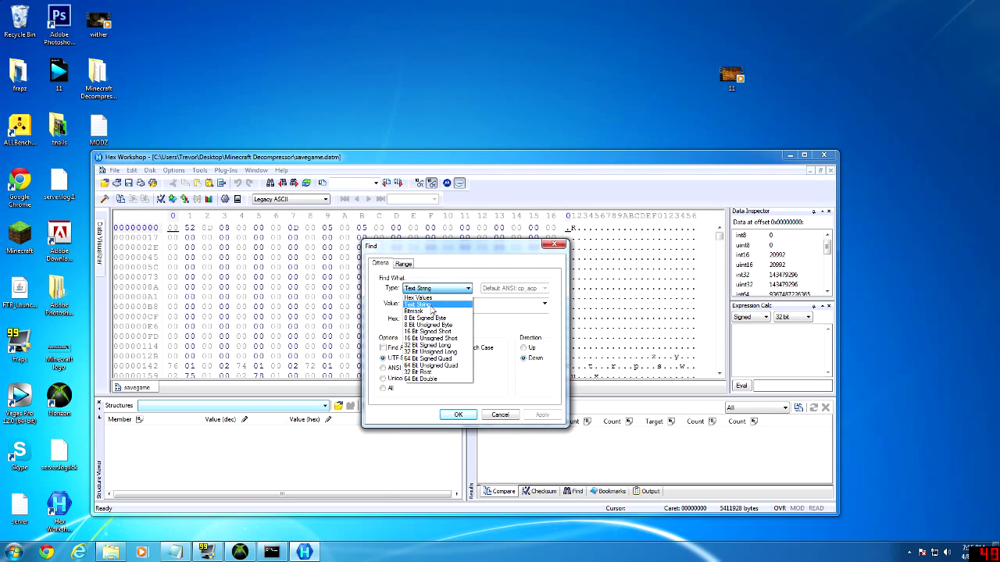
{"action": "left_click", "coordinate": [422, 305]}
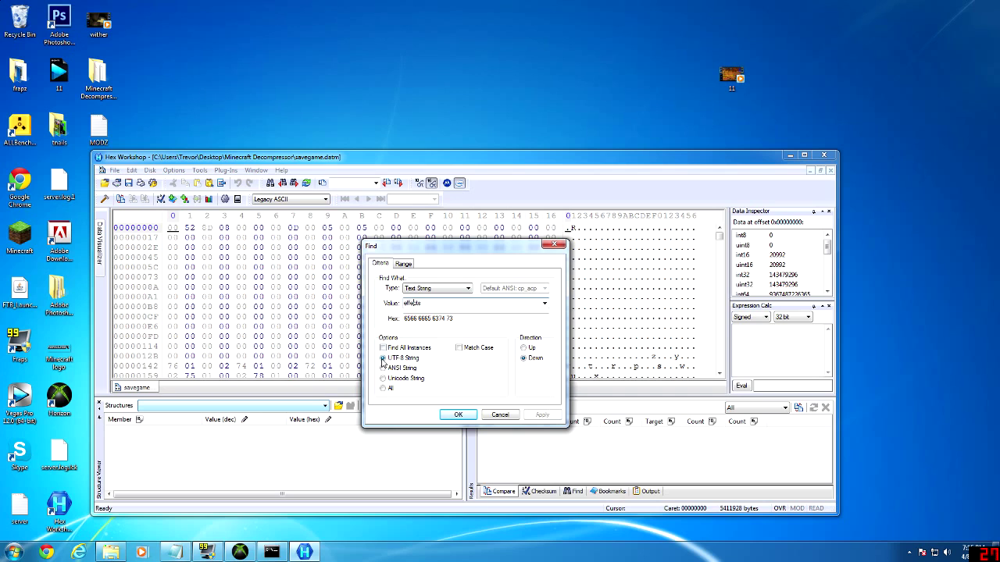
{"action": "left_click", "coordinate": [459, 415]}
{"action": "scroll", "coordinate": [293, 307], "scroll_direction": "up", "scroll_amount": 2}
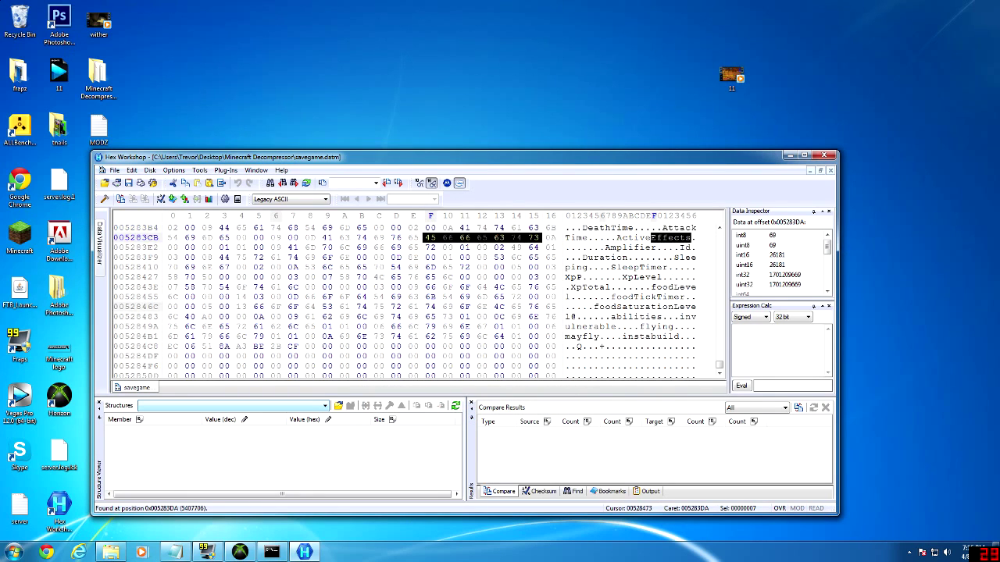
{"action": "scroll", "coordinate": [284, 307], "scroll_direction": "up", "scroll_amount": 2}
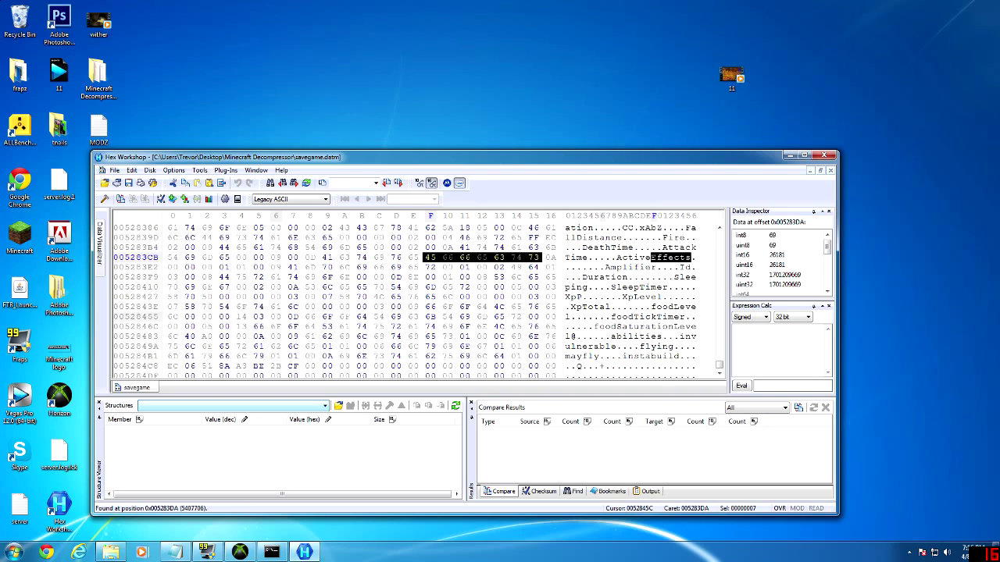
- Bring up the MODZ notes in Notepad, narrow their window, and arrange Hex Workshop so both can be read
{"action": "left_click", "coordinate": [178, 553]}
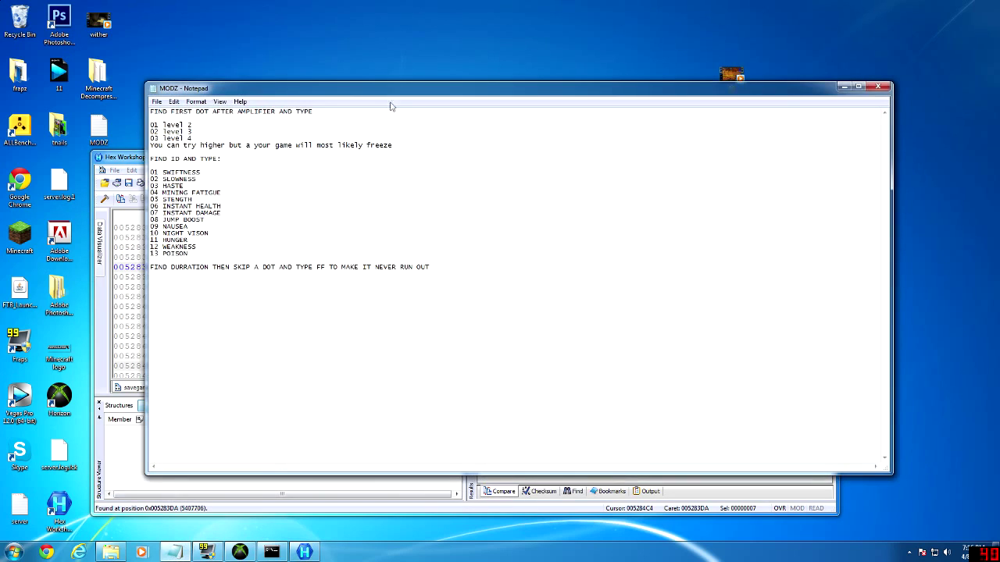
{"action": "left_click", "coordinate": [859, 86]}
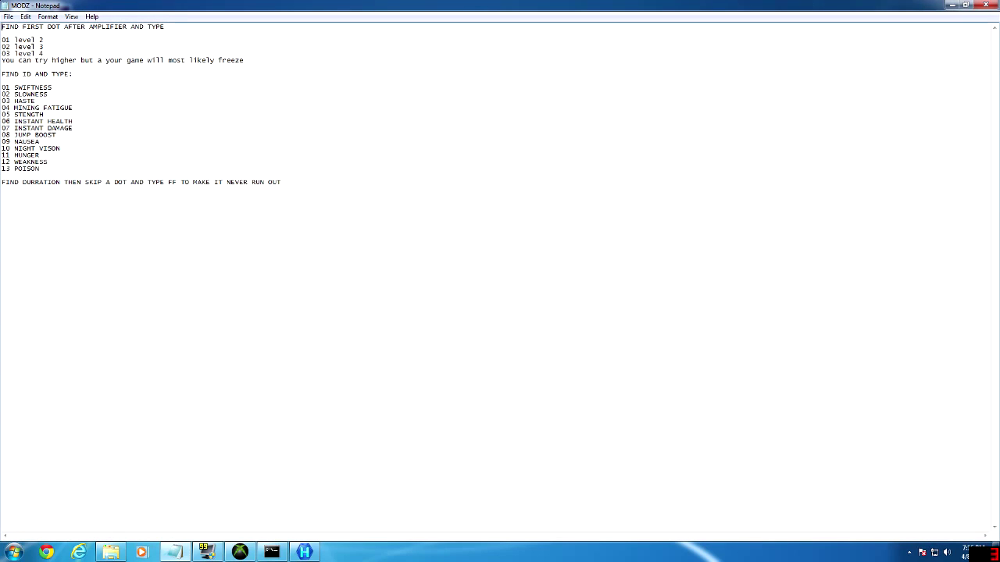
{"action": "left_click_drag", "start_coordinate": [539, 5], "coordinate": [404, 43]}
{"action": "left_click_drag", "start_coordinate": [774, 201], "coordinate": [337, 217]}
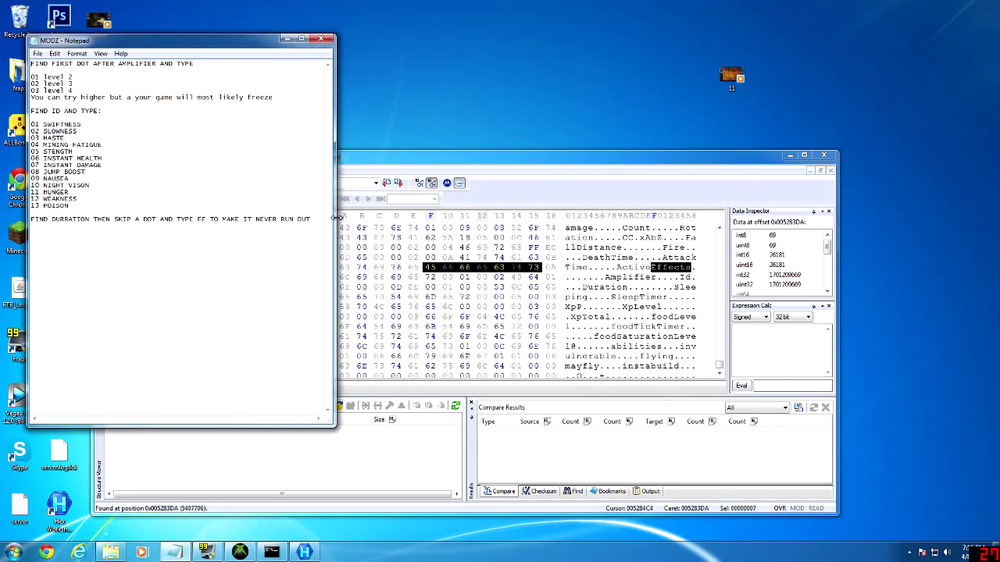
{"action": "left_click_drag", "start_coordinate": [556, 166], "coordinate": [666, 161]}
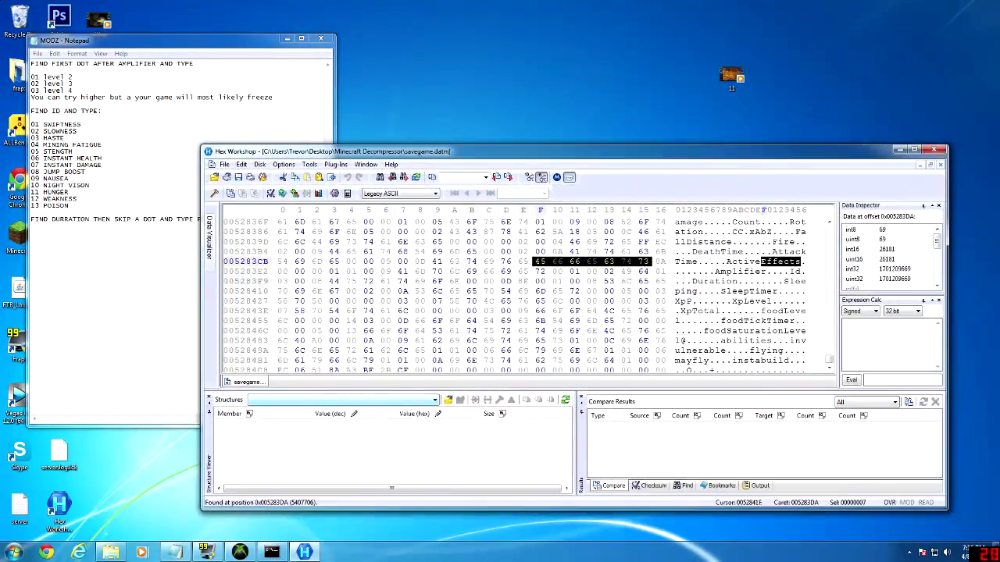
- Set the first byte after Amplifier in the ActiveEffects data to 03 for a level 4 effect
{"action": "left_click", "coordinate": [829, 223]}
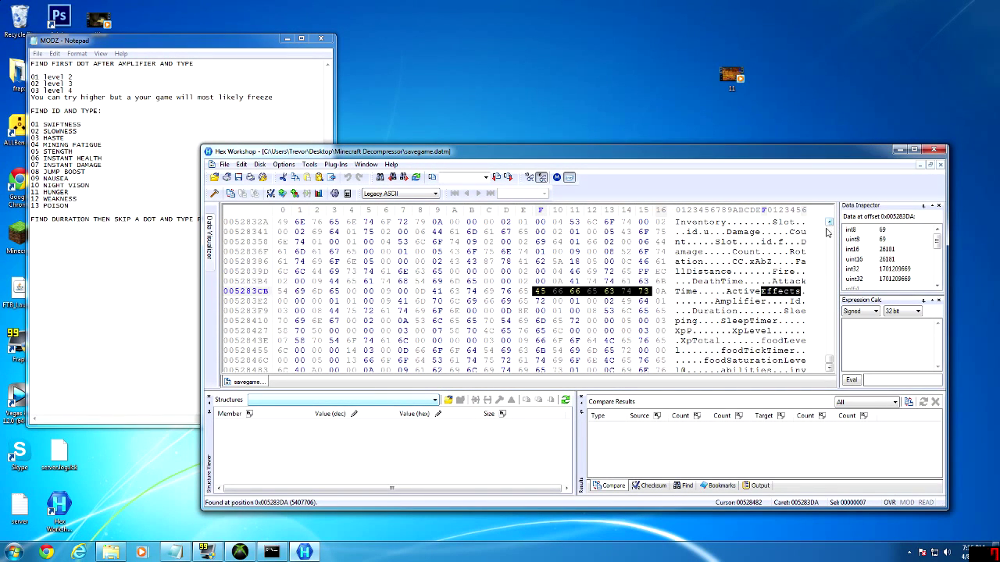
{"action": "left_click", "coordinate": [766, 301]}
{"action": "key", "text": "Right"}
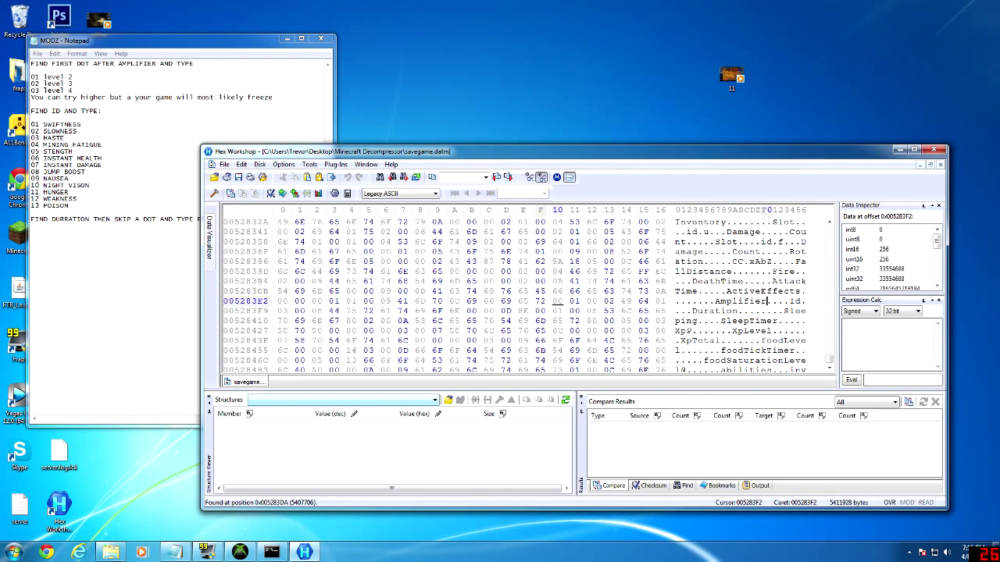
{"action": "key", "text": "shift+Right"}
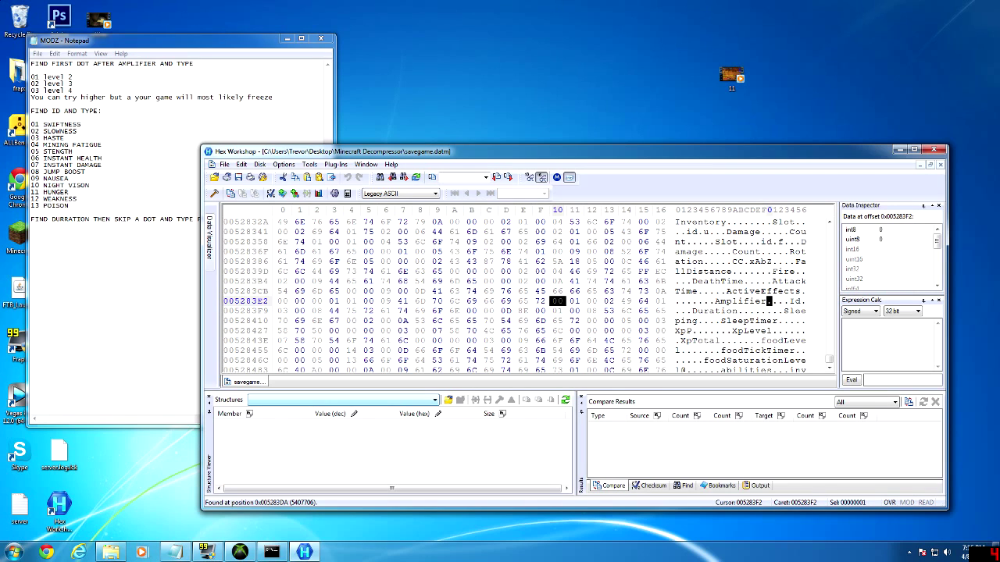
{"action": "left_click", "coordinate": [553, 301]}
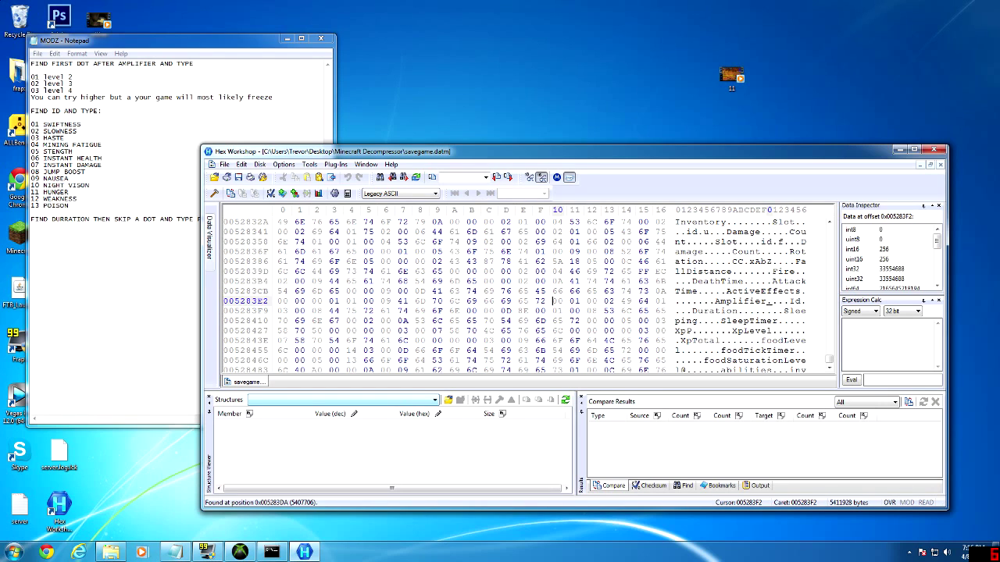
{"action": "type", "text": "03"}
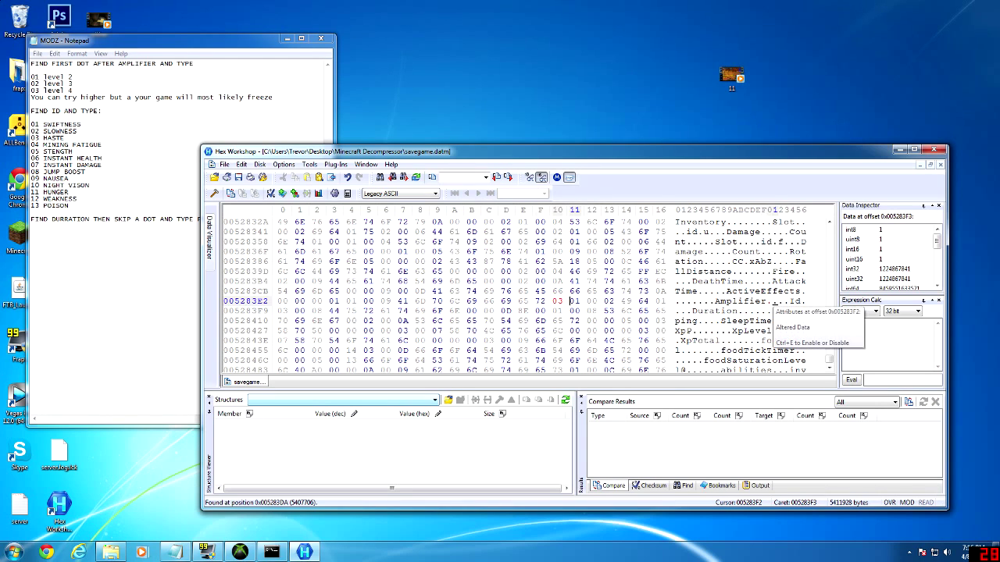
{"action": "left_click", "coordinate": [770, 302]}
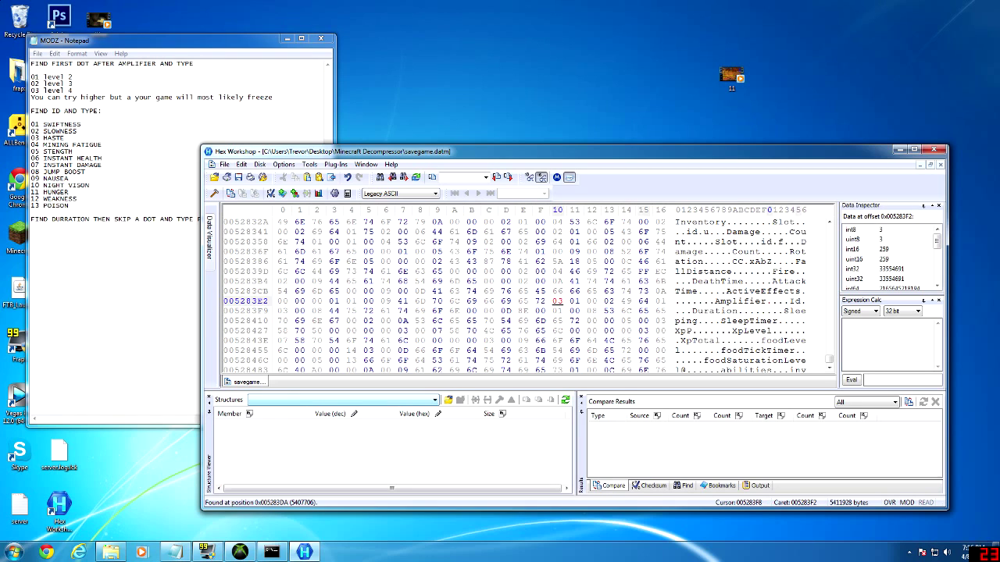
- Locate the first byte after Id in the ActiveEffects data and amend the MODZ notes line to "FIND ID AND ON THE FIRST DOT TYPE:"
{"action": "left_click", "coordinate": [803, 301]}
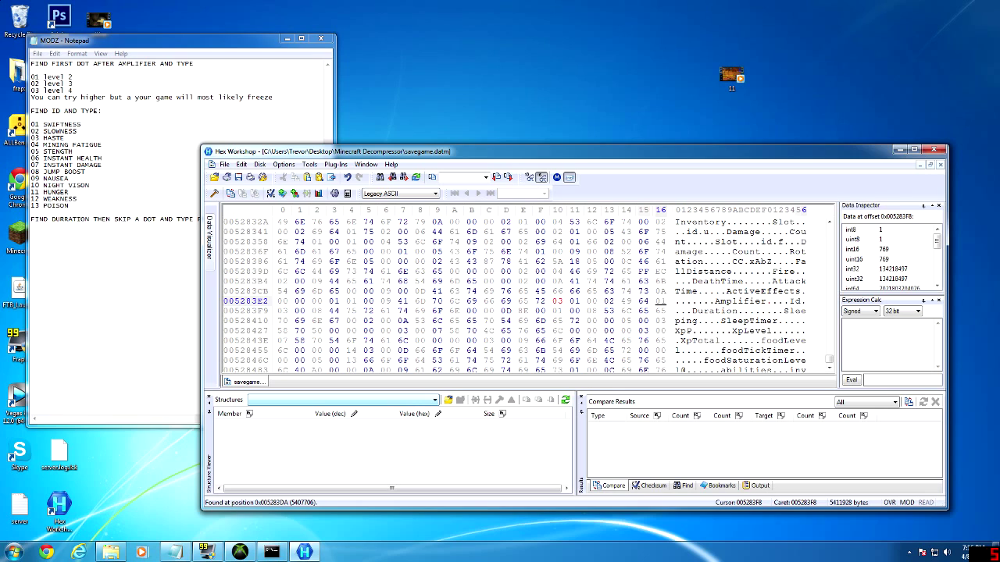
{"action": "double_click", "coordinate": [660, 301]}
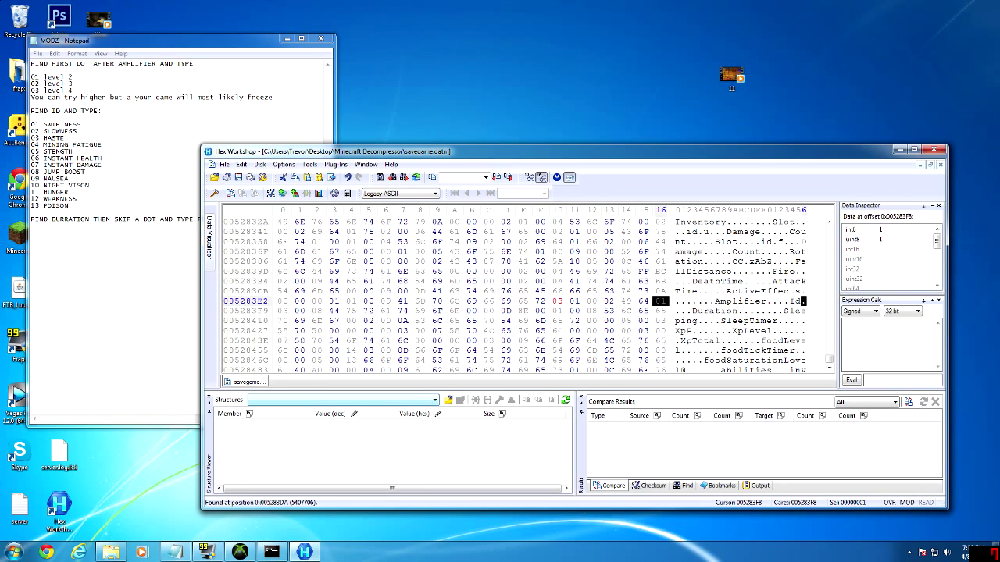
{"action": "left_click", "coordinate": [64, 110]}
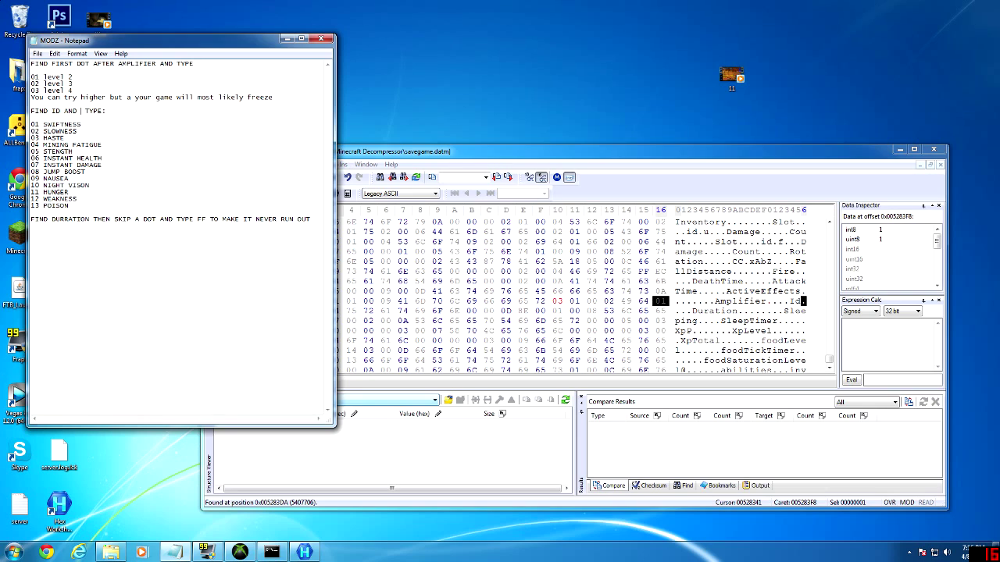
{"action": "type", "text": "ON THE FIRST DOT"}
- Set the first byte after Id in the ActiveEffects data to 03, the code for Haste in the notes
{"action": "left_click", "coordinate": [670, 302]}
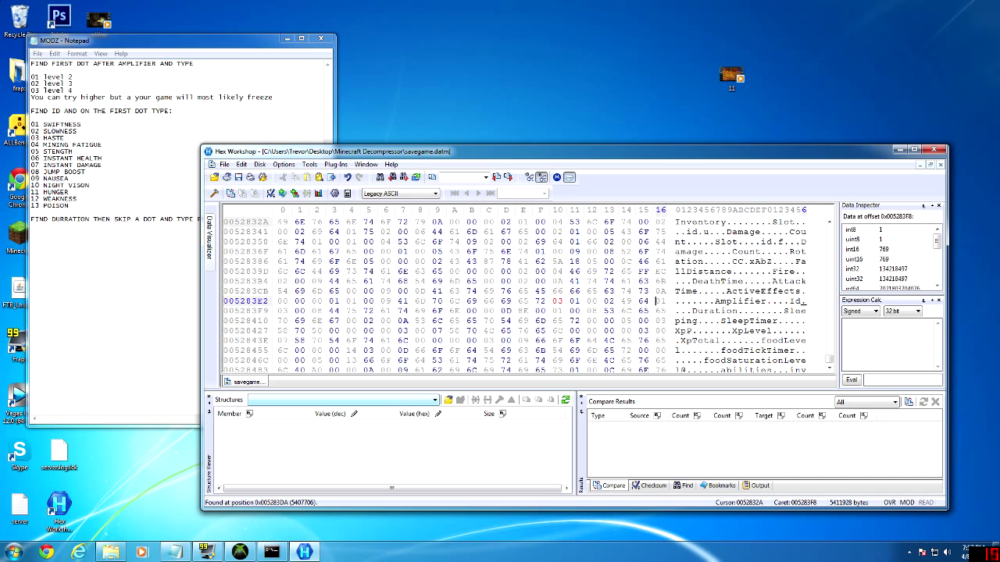
{"action": "left_click_drag", "start_coordinate": [51, 124], "coordinate": [69, 205]}
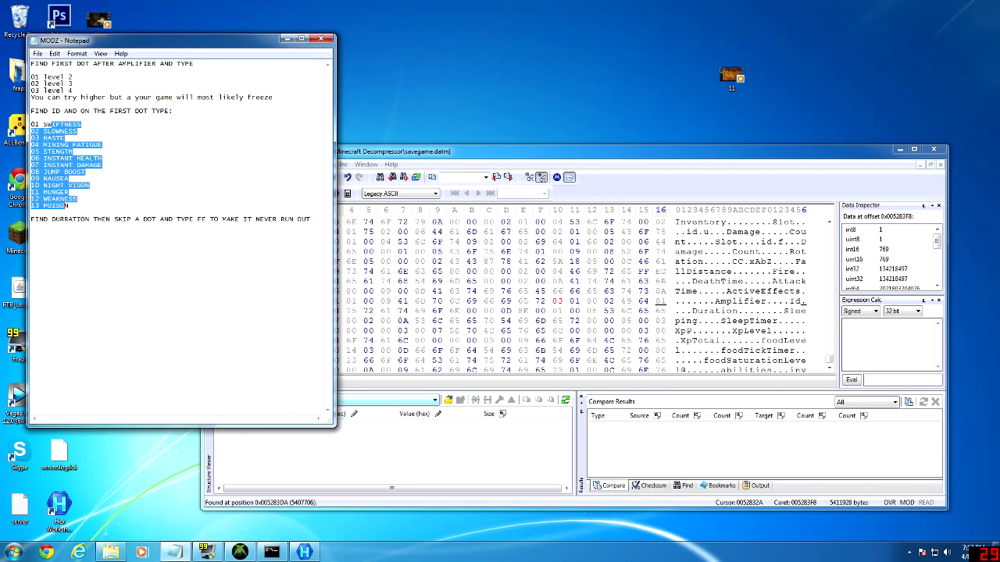
{"action": "left_click", "coordinate": [69, 206]}
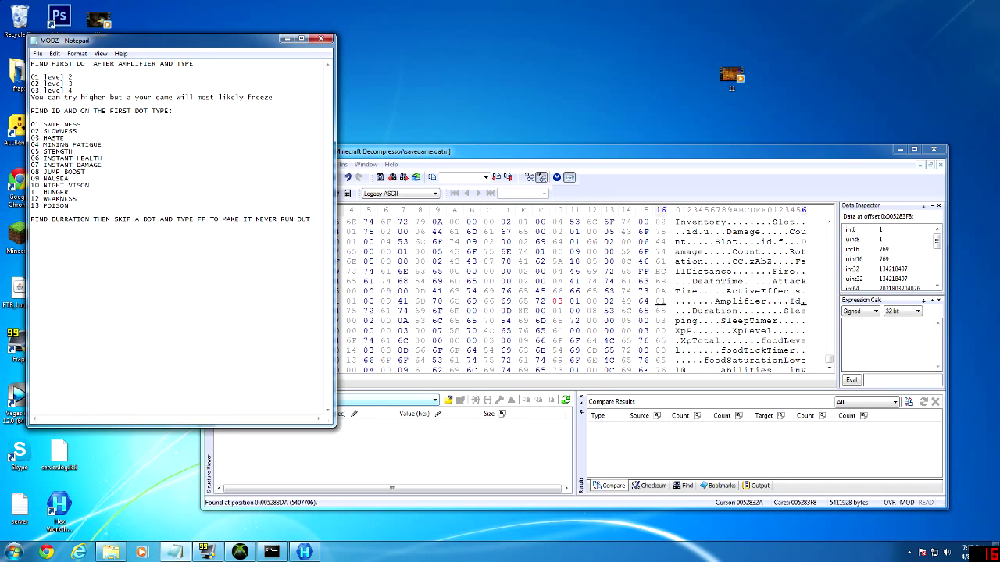
{"action": "left_click_drag", "start_coordinate": [30, 138], "coordinate": [51, 139]}
{"action": "left_click", "coordinate": [767, 291]}
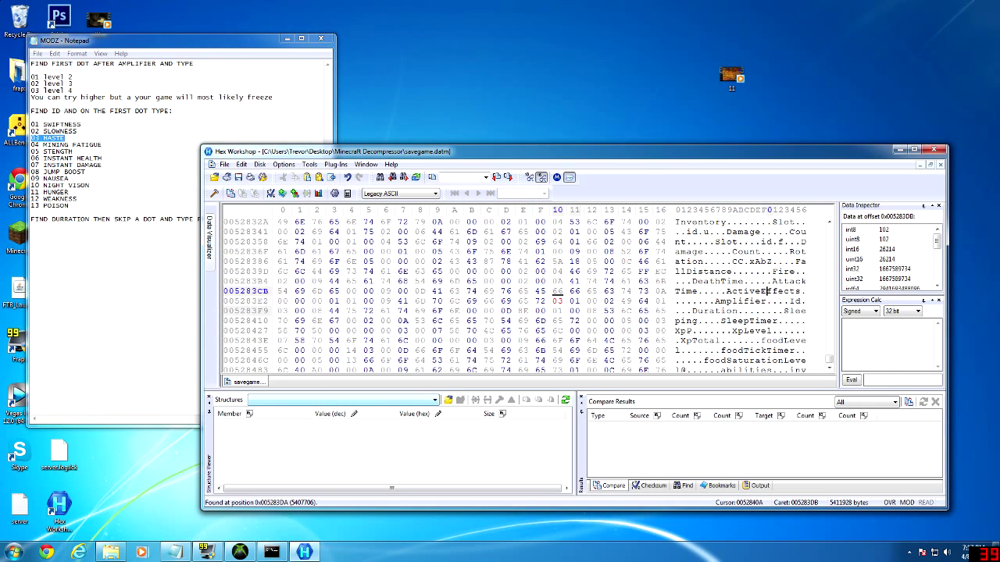
{"action": "left_click_drag", "start_coordinate": [800, 301], "coordinate": [805, 302]}
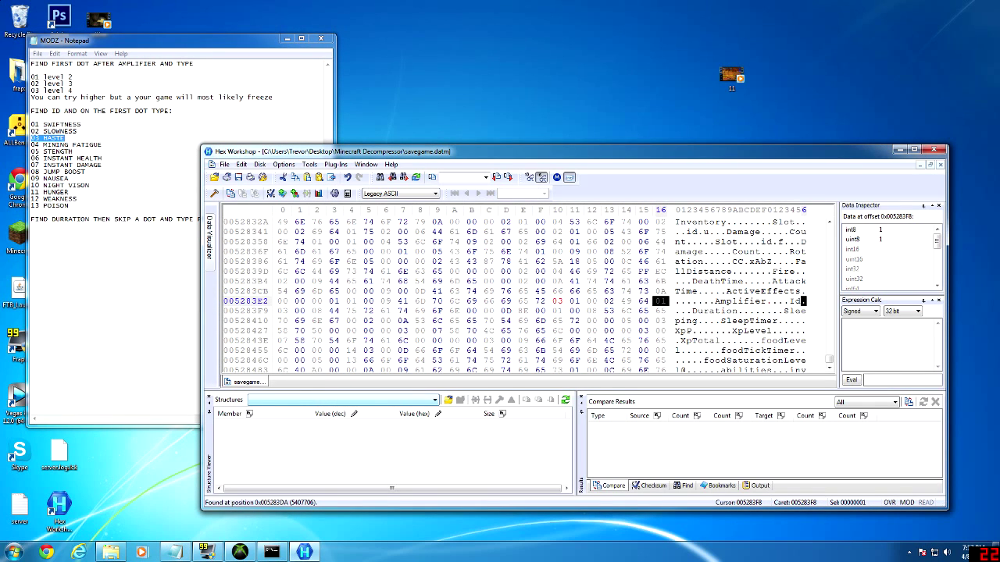
{"action": "left_click", "coordinate": [660, 301]}
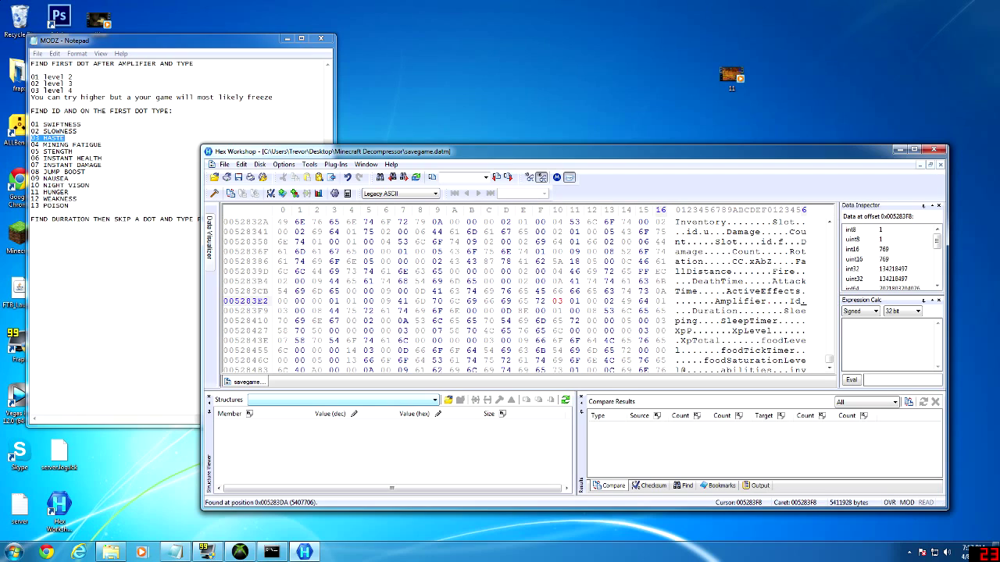
{"action": "type", "text": "03"}
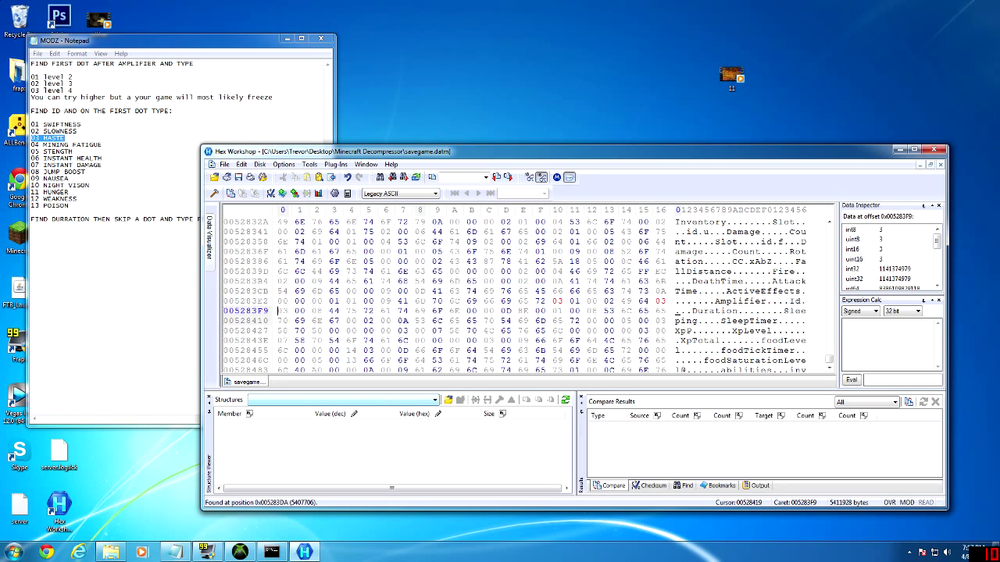
- Skip one byte after Duration and set the following byte to FF, as the notes instruct for an effect that never runs out
{"action": "left_click", "coordinate": [402, 313]}
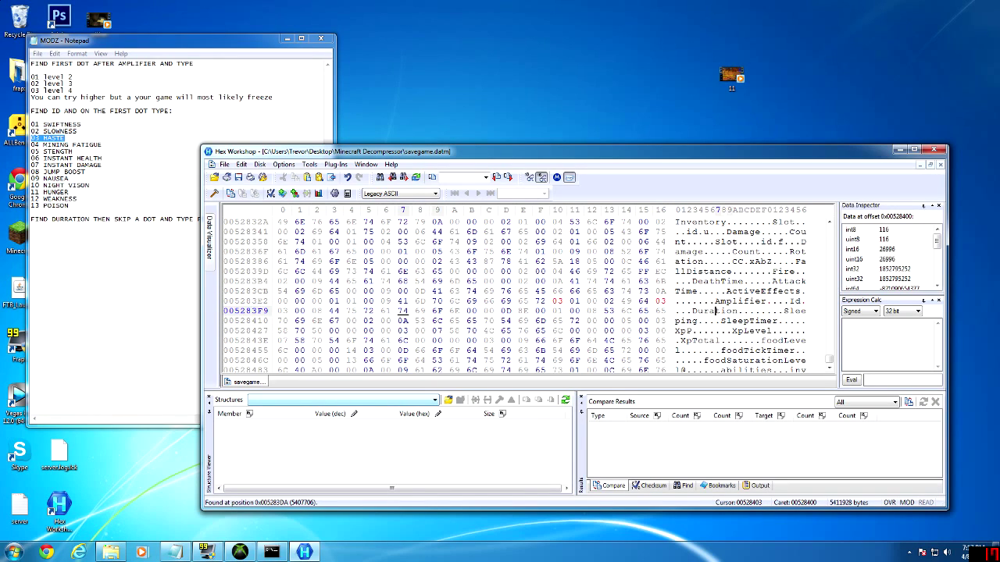
{"action": "left_click_drag", "start_coordinate": [207, 41], "coordinate": [189, 38]}
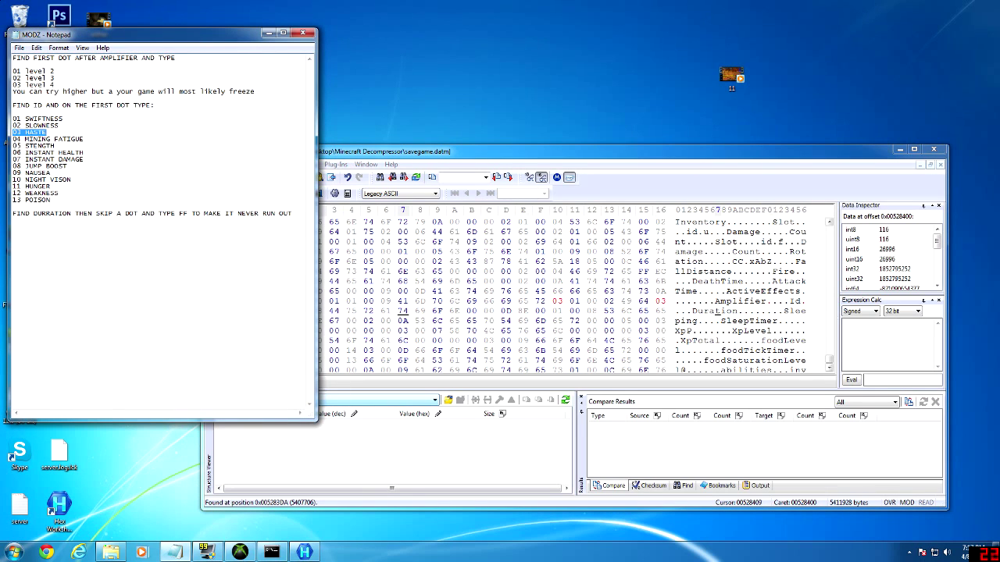
{"action": "left_click_drag", "start_coordinate": [484, 310], "coordinate": [493, 311]}
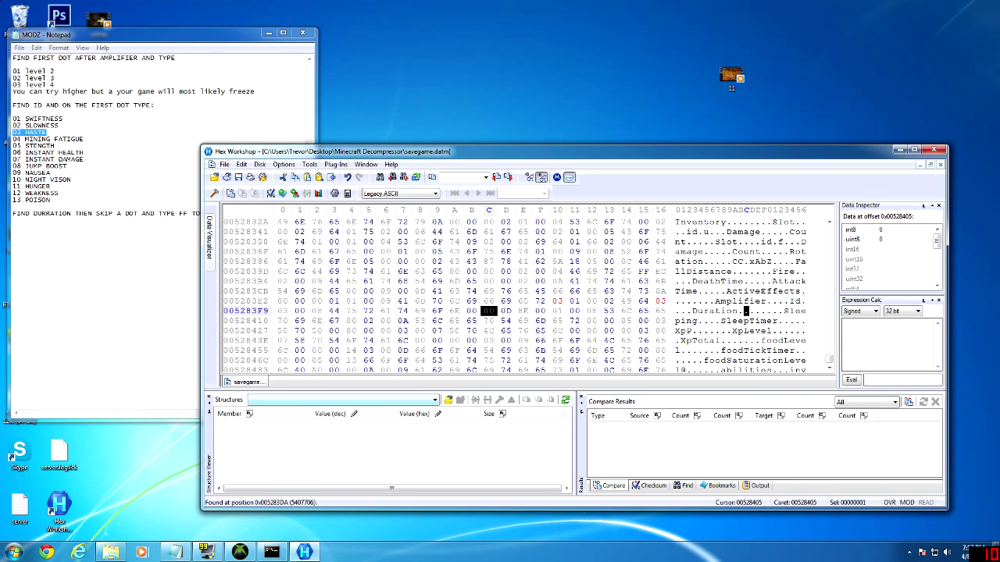
{"action": "left_click", "coordinate": [484, 311]}
{"action": "type", "text": "ff"}
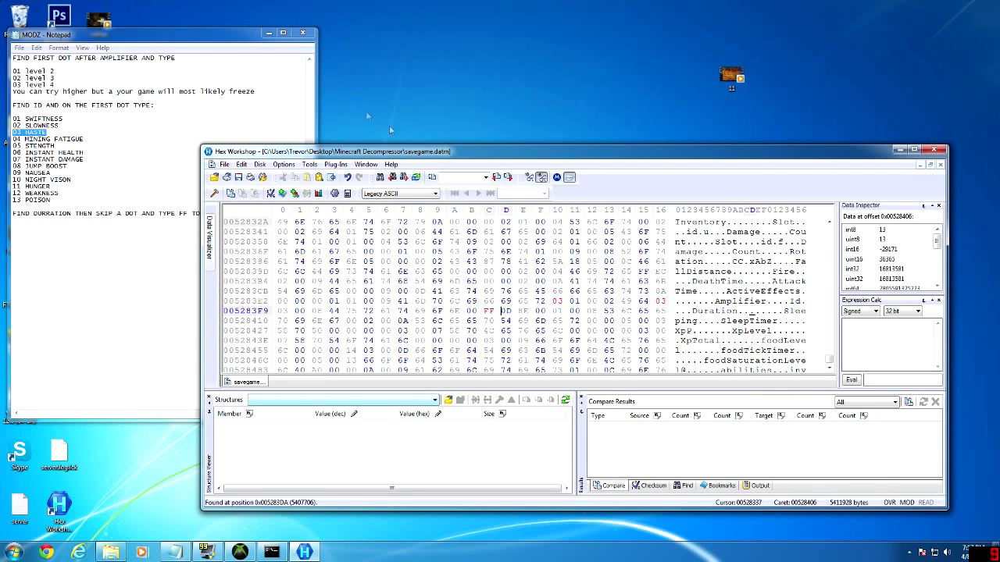
{"action": "left_click_drag", "start_coordinate": [243, 35], "coordinate": [257, 51]}
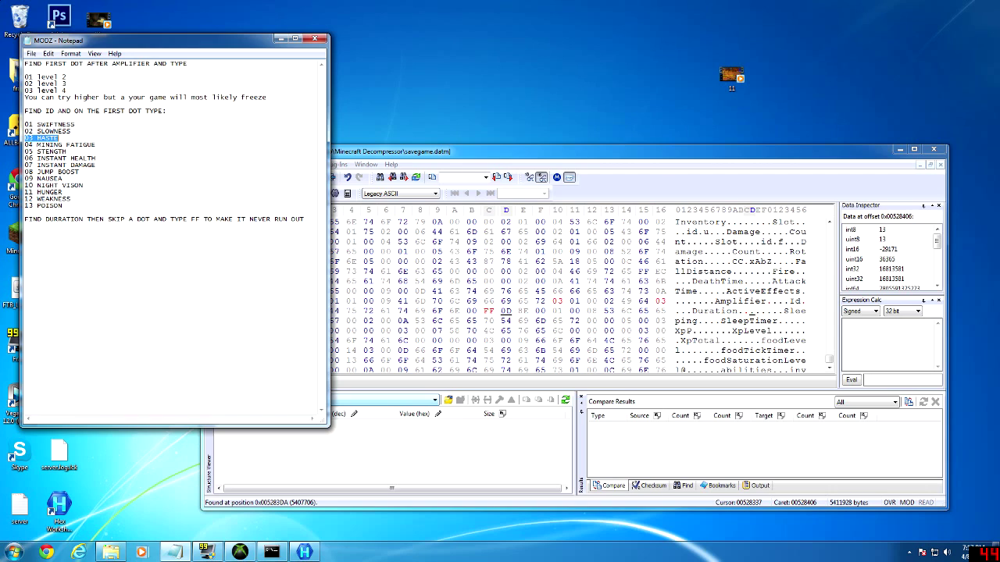
{"action": "left_click_drag", "start_coordinate": [249, 219], "coordinate": [304, 219]}
{"action": "left_click", "coordinate": [304, 219]}
- Save the edited savegame.datm and make a backup of it as savegame.BAK
{"action": "left_click_drag", "start_coordinate": [602, 153], "coordinate": [703, 154]}
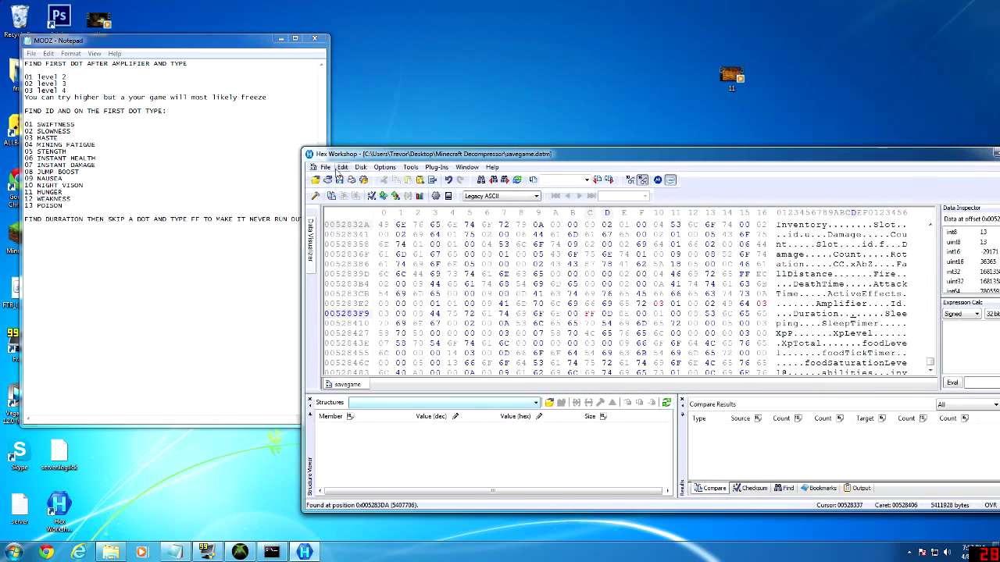
{"action": "left_click", "coordinate": [328, 167]}
{"action": "left_click", "coordinate": [337, 210]}
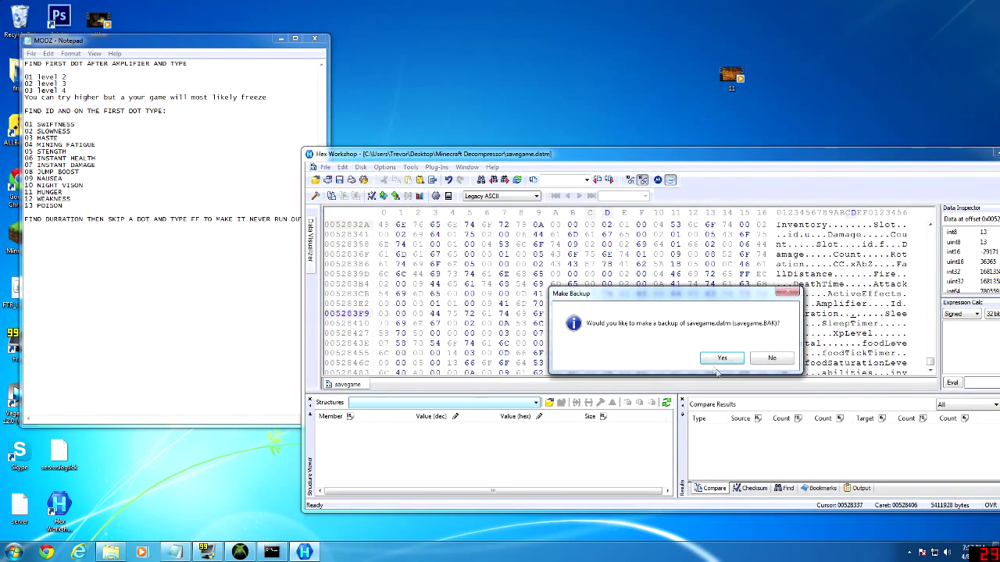
{"action": "left_click", "coordinate": [722, 358]}
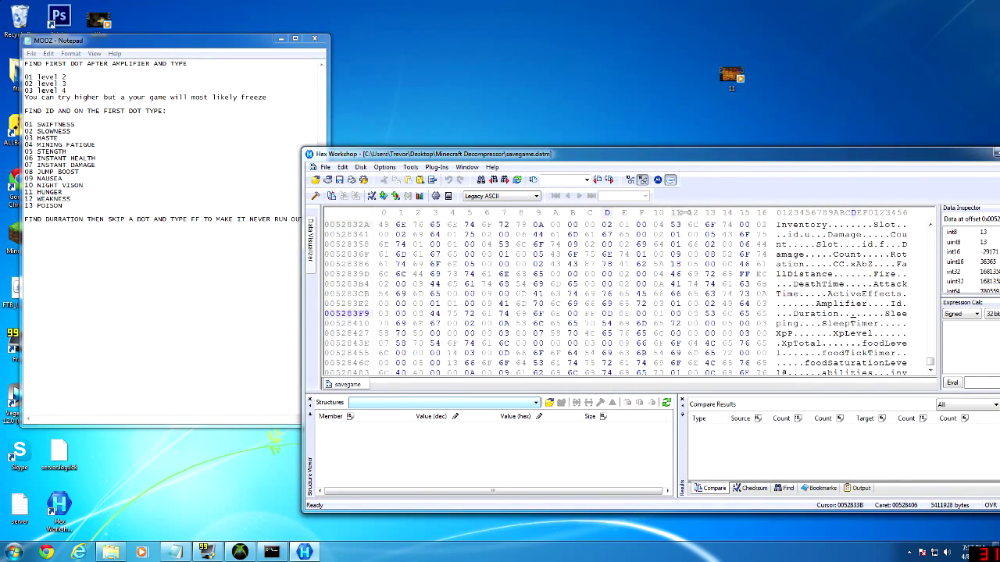
- Minimize Hex Workshop and the notes, and bring up the Minecraft Decompressor folder and the Command Prompt
{"action": "left_click_drag", "start_coordinate": [688, 159], "coordinate": [431, 260]}
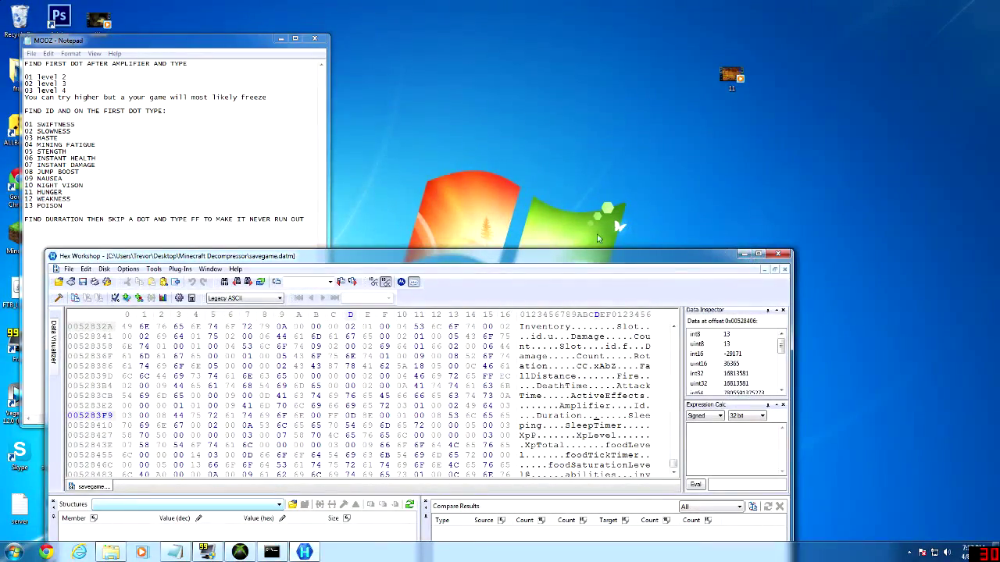
{"action": "left_click", "coordinate": [745, 255]}
{"action": "left_click", "coordinate": [281, 39]}
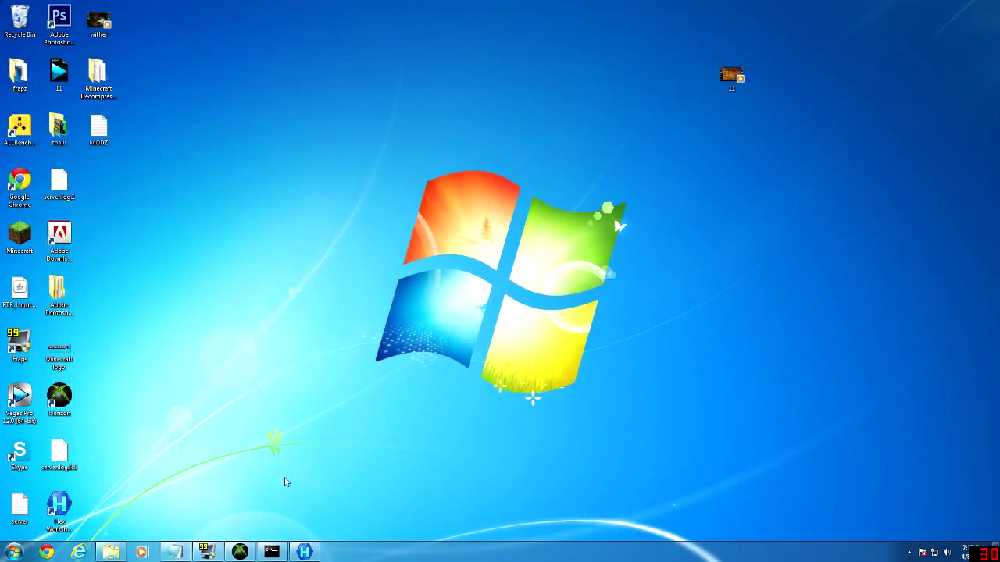
{"action": "left_click", "coordinate": [111, 552]}
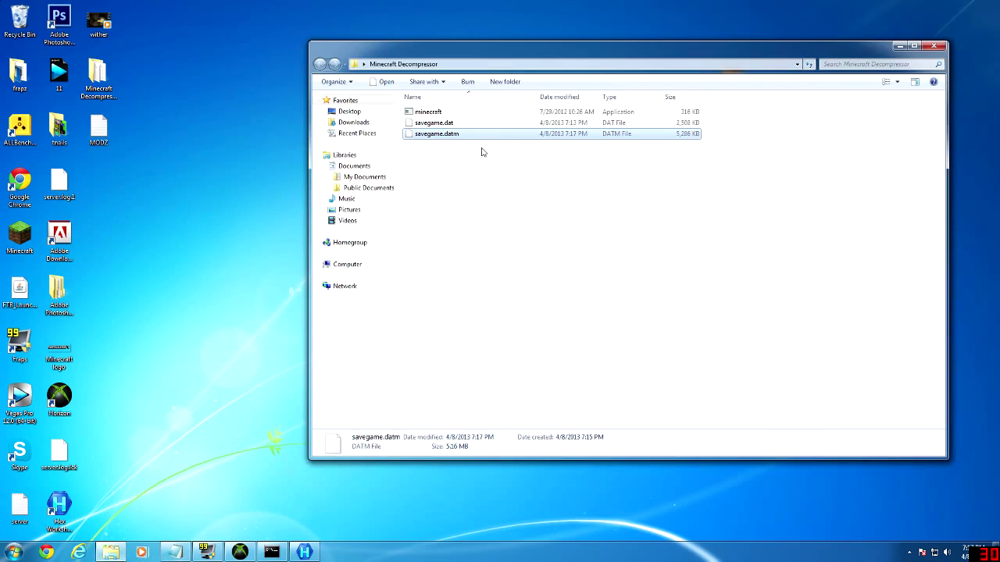
{"action": "left_click", "coordinate": [271, 553]}
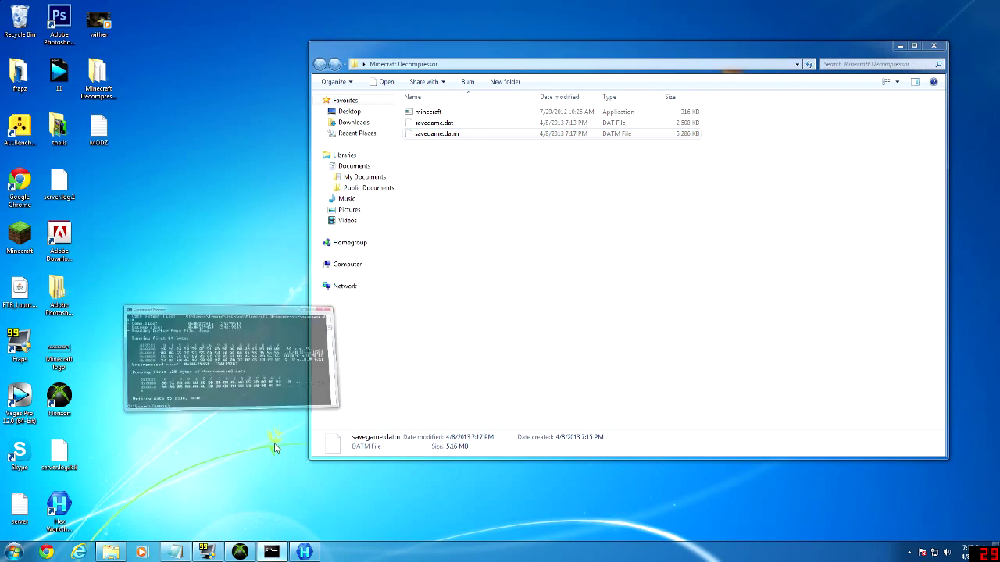
- Compress savegame.datm back into savegame.dat by running minecraft.exe with the -c option in the Command Prompt
{"action": "left_click_drag", "start_coordinate": [276, 161], "coordinate": [260, 156]}
{"action": "left_click_drag", "start_coordinate": [438, 114], "coordinate": [160, 316]}
{"action": "left_click", "coordinate": [204, 189]}
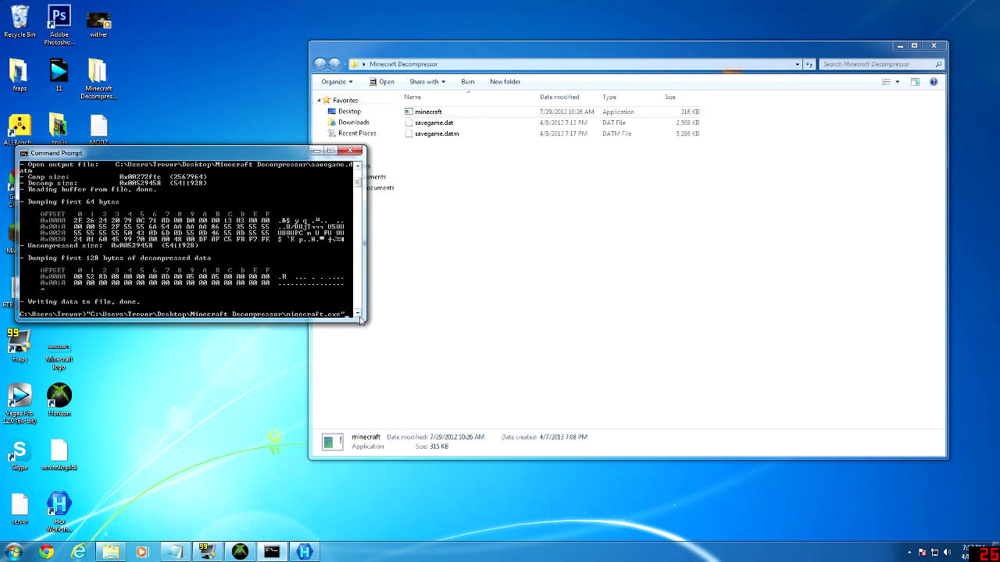
{"action": "type", "text": "-c"}
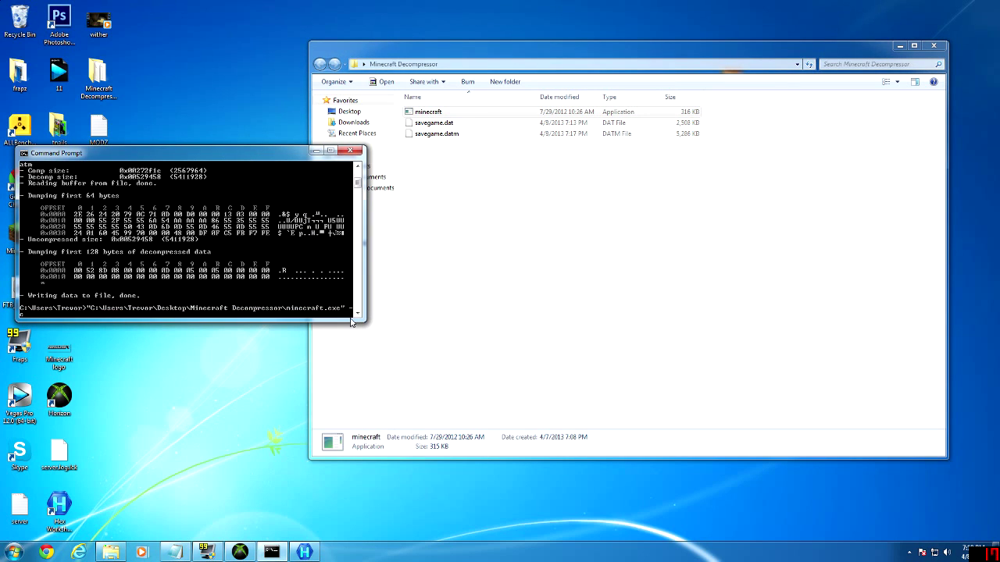
{"action": "left_click_drag", "start_coordinate": [448, 139], "coordinate": [125, 317]}
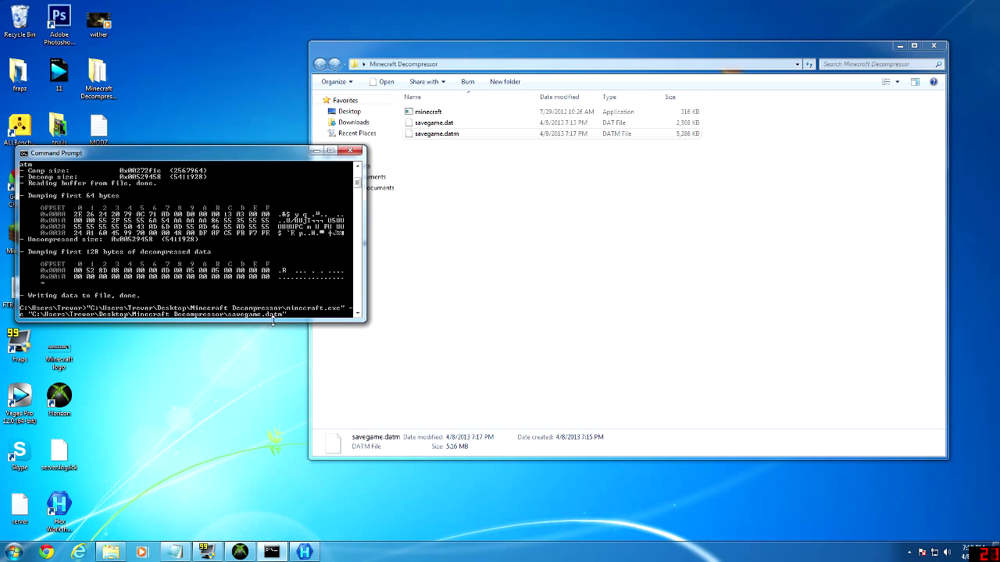
{"action": "left_click_drag", "start_coordinate": [272, 322], "coordinate": [273, 336]}
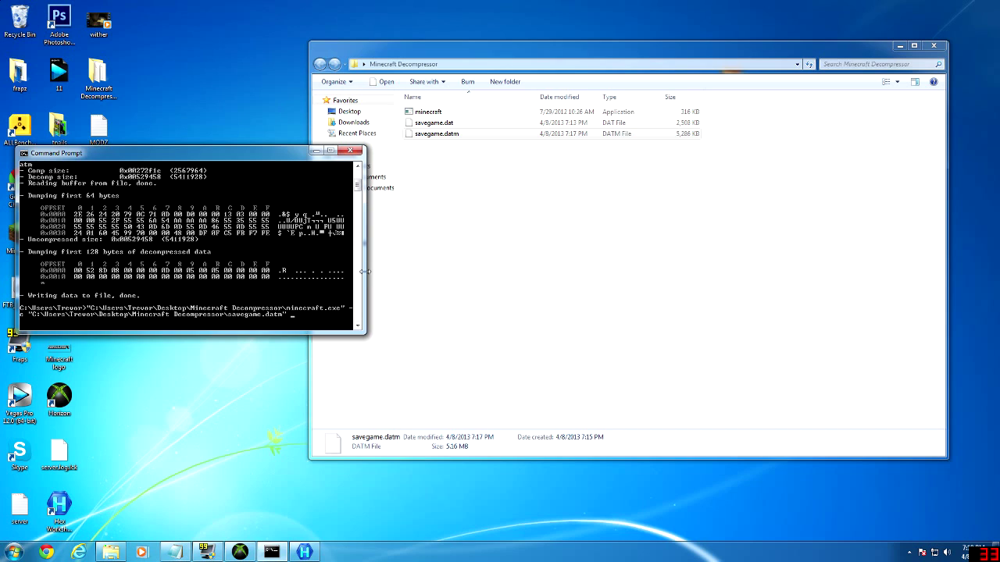
{"action": "mouse_move", "coordinate": [454, 117]}
{"action": "left_mouse_down"}
{"action": "mouse_move", "coordinate": [284, 339]}
{"action": "mouse_move", "coordinate": [446, 125]}
{"action": "left_mouse_up"}
{"action": "left_click_drag", "start_coordinate": [297, 320], "coordinate": [296, 320]}
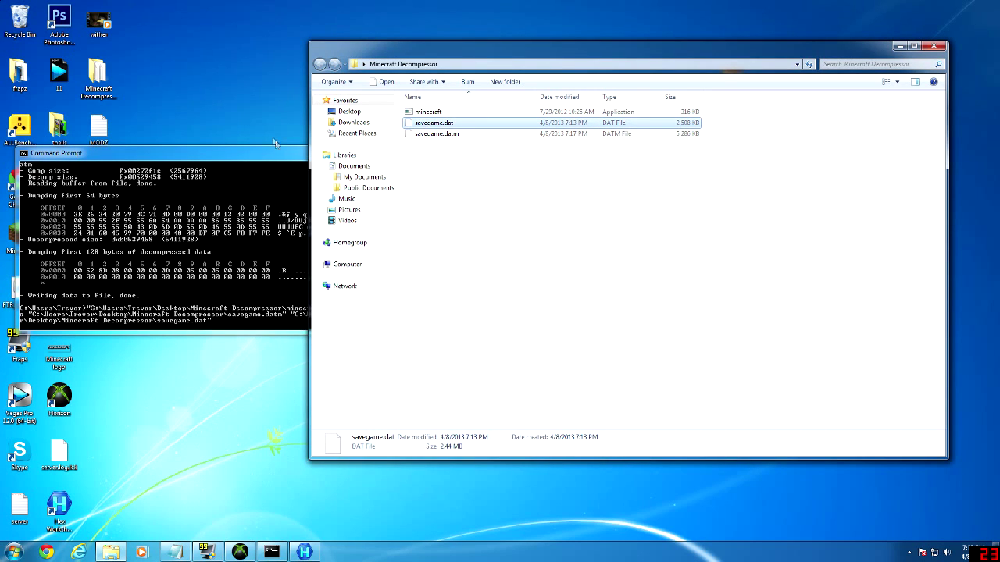
{"action": "left_click", "coordinate": [267, 157]}
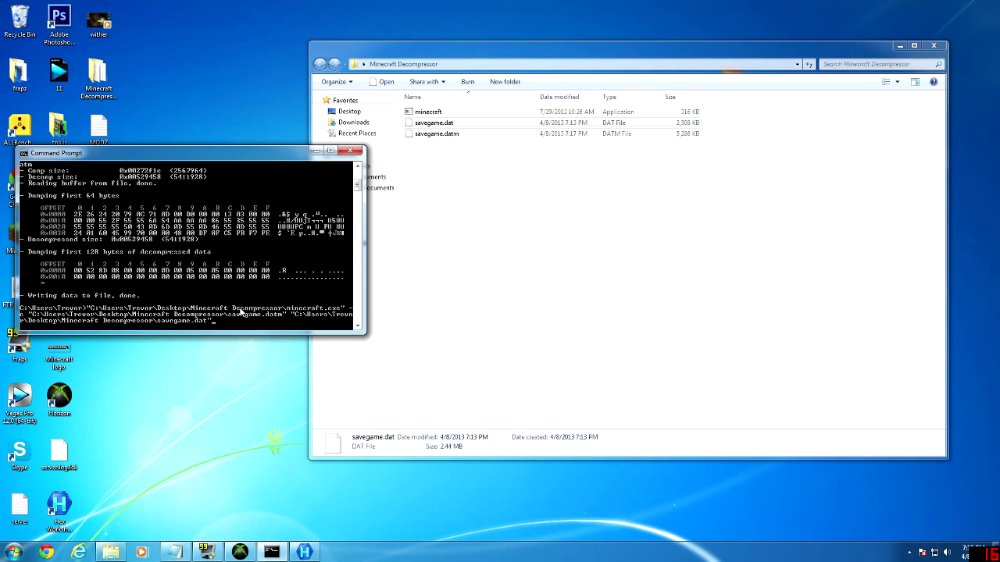
{"action": "key", "text": "Return"}
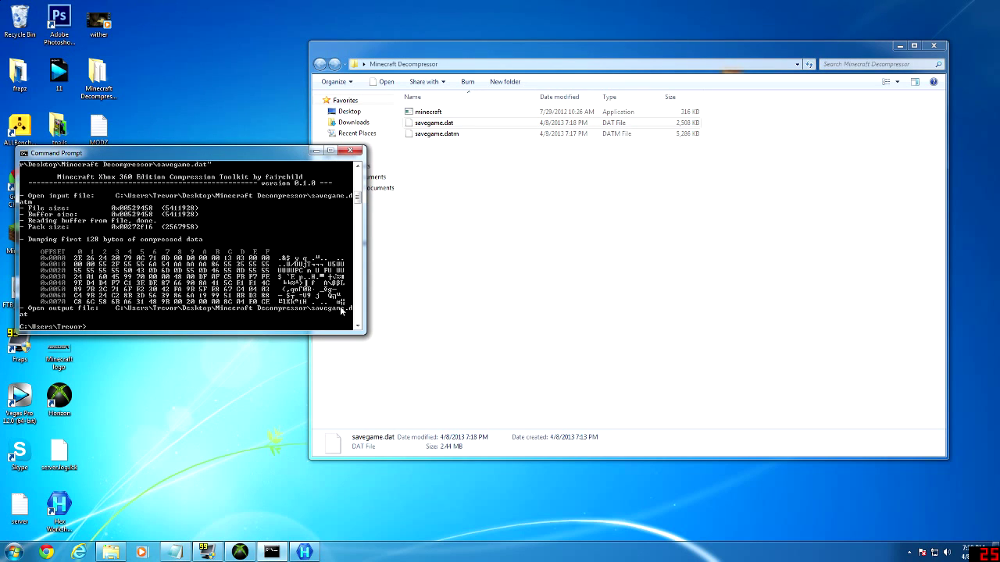
- Minimize the Command Prompt, switch to Horizon, and move its window clear of the folder's file list
{"action": "left_click", "coordinate": [316, 150]}
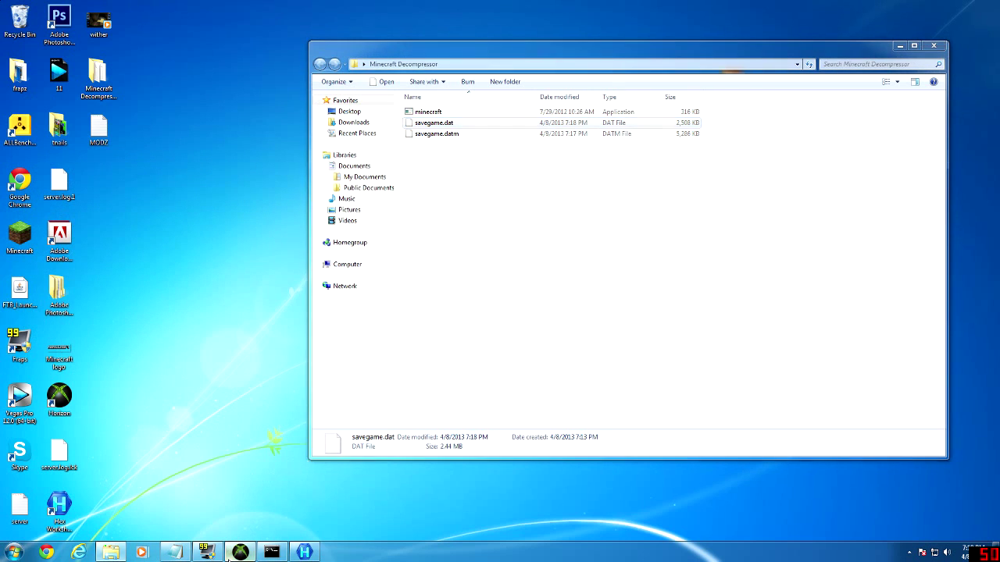
{"action": "left_click", "coordinate": [234, 552]}
{"action": "left_click", "coordinate": [510, 275]}
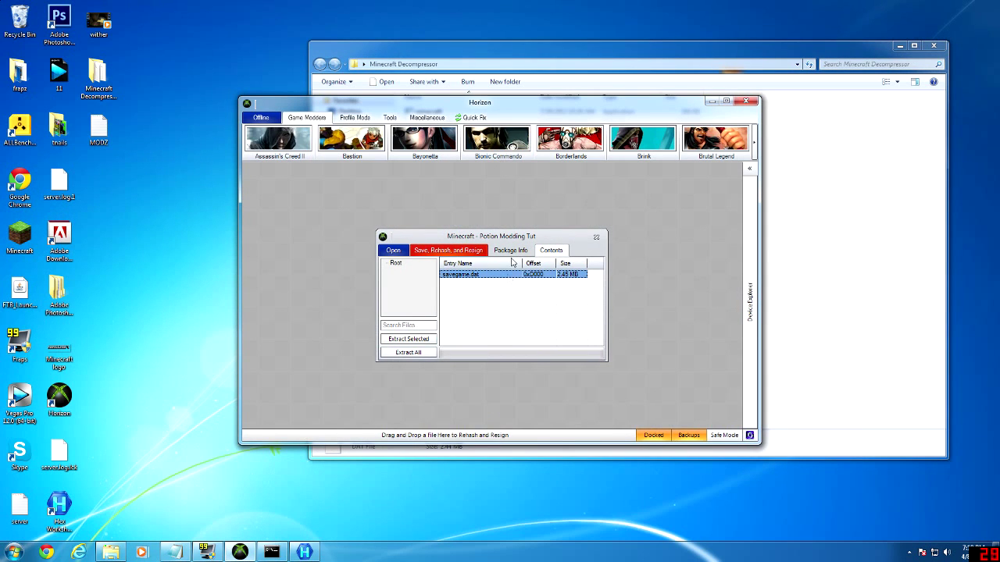
{"action": "left_click_drag", "start_coordinate": [544, 111], "coordinate": [579, 193]}
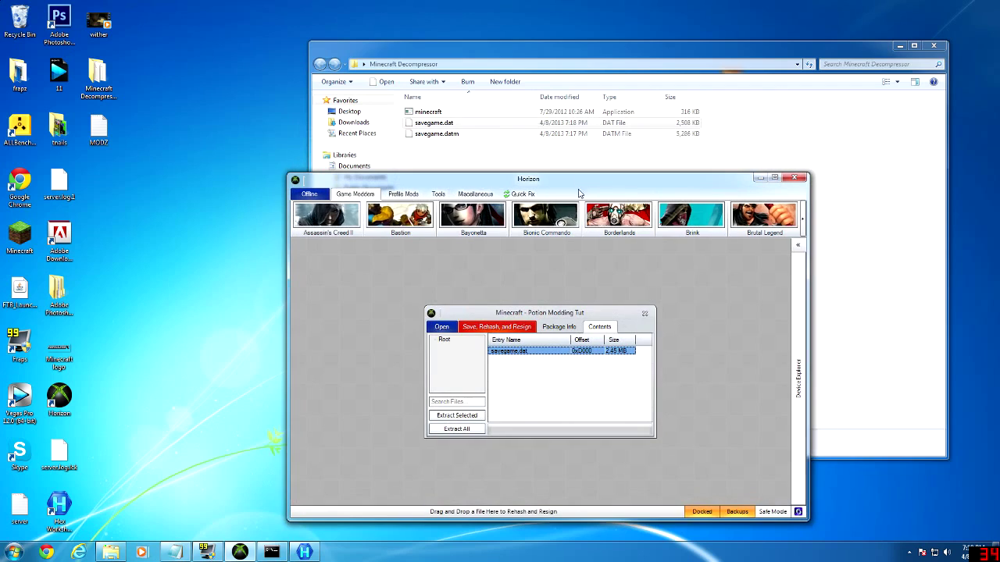
- Overwrite savegame.dat in the Potion Modding Tut package with the recompressed savegame.dat from the Minecraft Decompressor folder
{"action": "right_click", "coordinate": [524, 355]}
{"action": "left_click", "coordinate": [549, 386]}
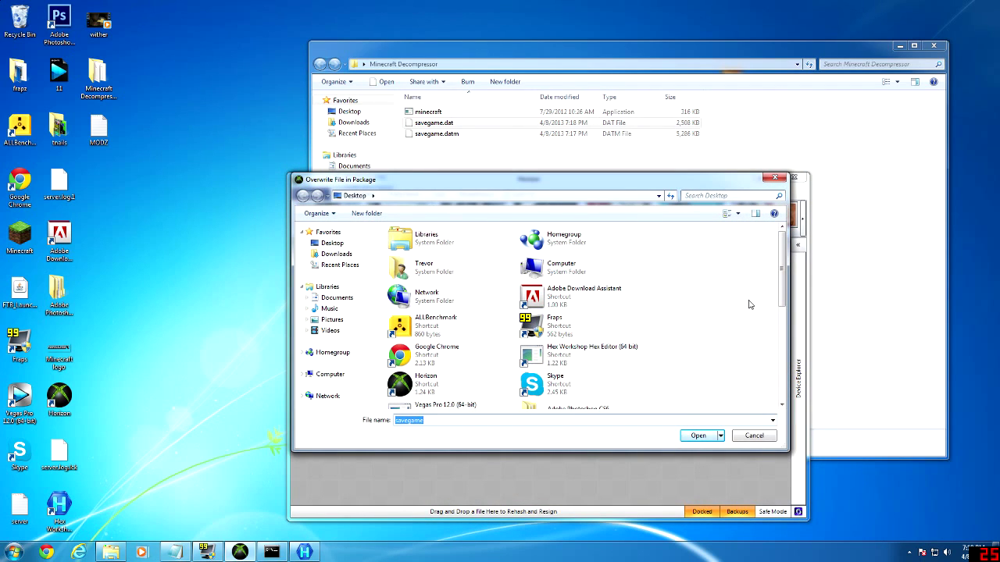
{"action": "left_click", "coordinate": [725, 195]}
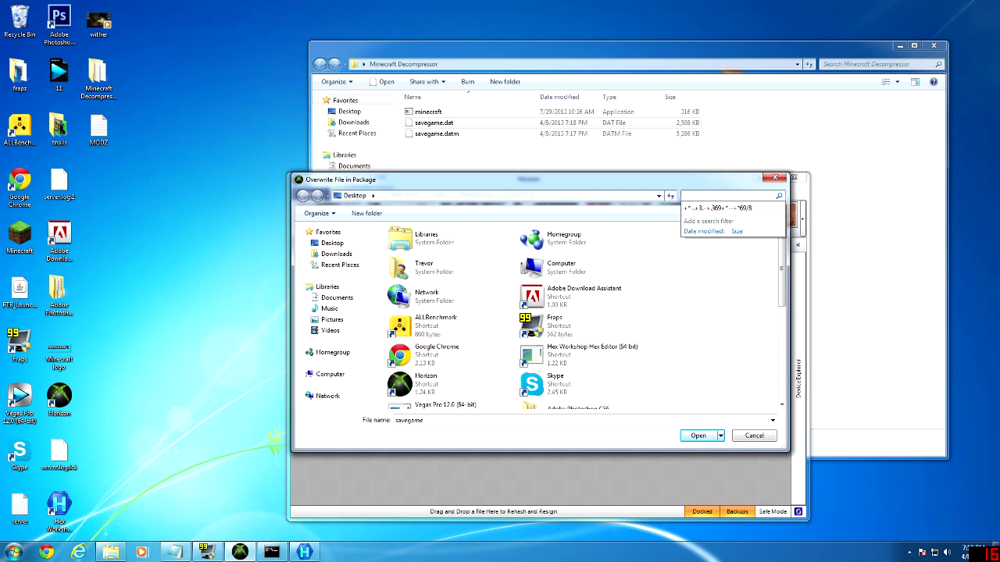
{"action": "type", "text": "minecraft"}
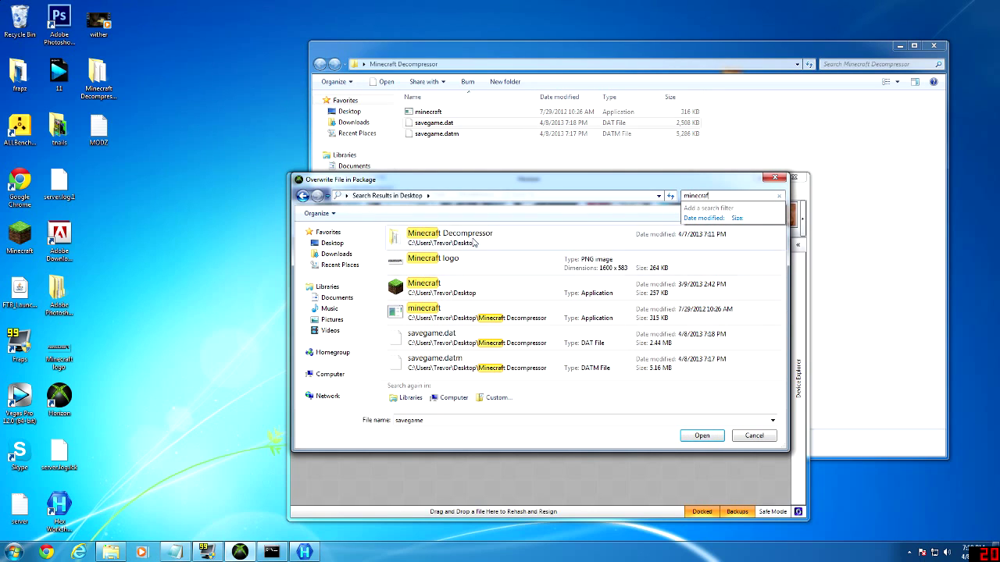
{"action": "double_click", "coordinate": [473, 243]}
{"action": "left_click", "coordinate": [428, 256]}
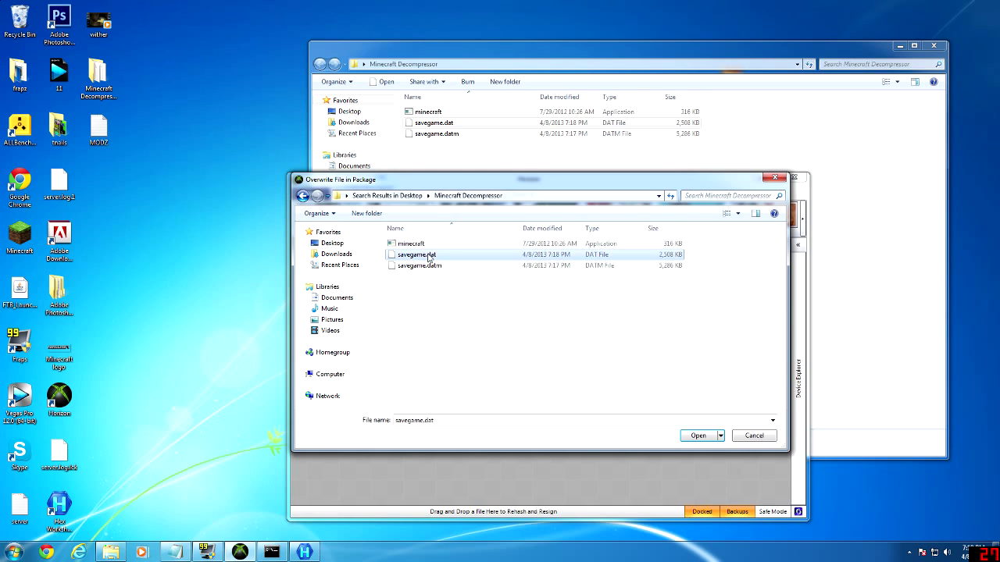
{"action": "left_click", "coordinate": [699, 435]}
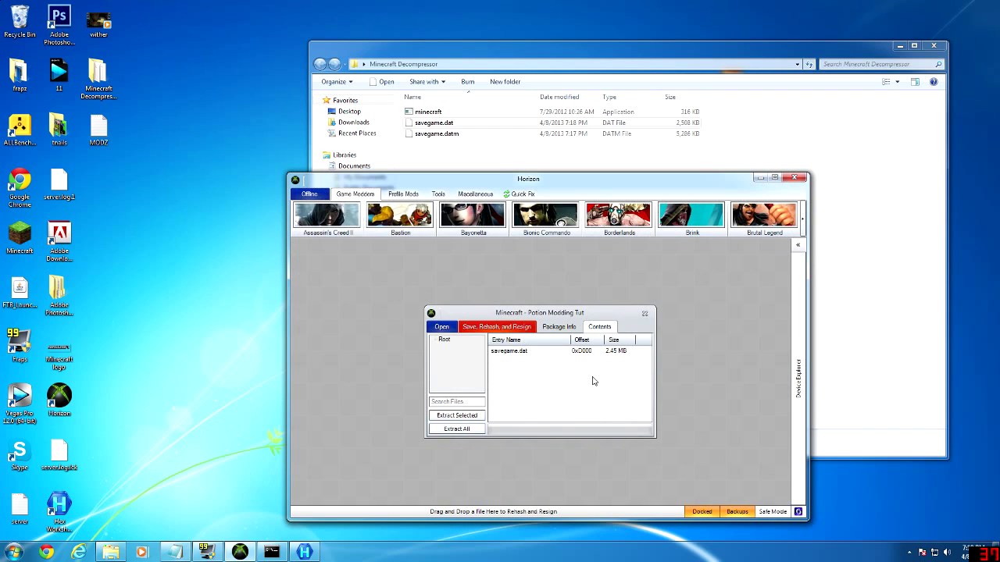
- Save, rehash and resign the Potion Modding Tut package to the device
{"action": "left_click", "coordinate": [505, 289]}
{"action": "left_click", "coordinate": [500, 329]}
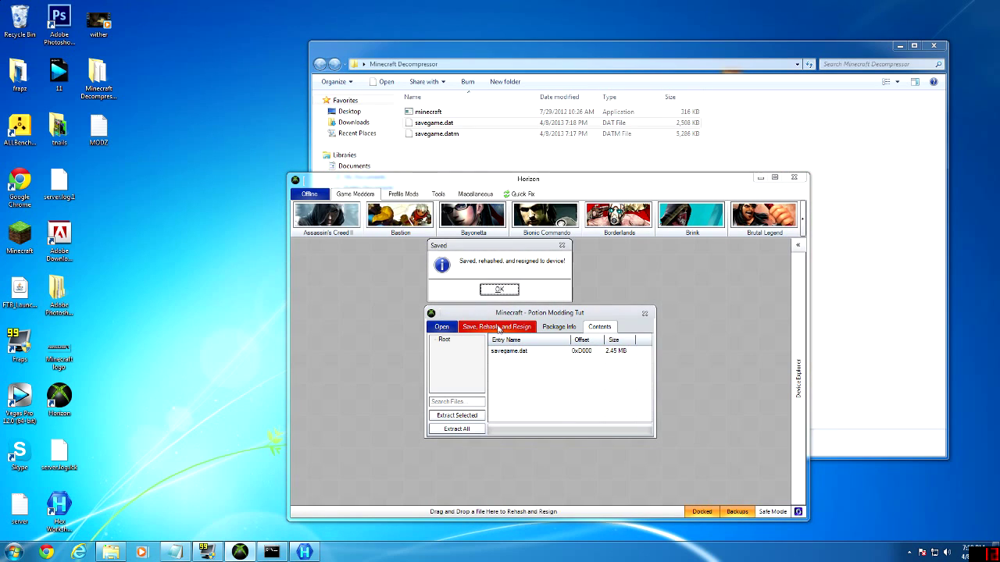
{"action": "left_click", "coordinate": [505, 289]}
{"action": "left_click", "coordinate": [510, 329]}
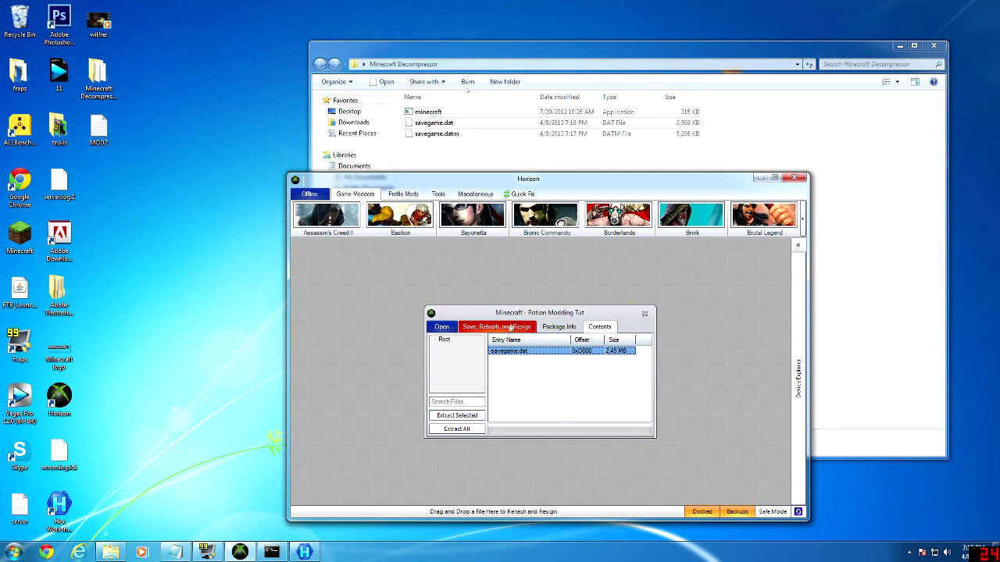
{"action": "left_click", "coordinate": [510, 290]}
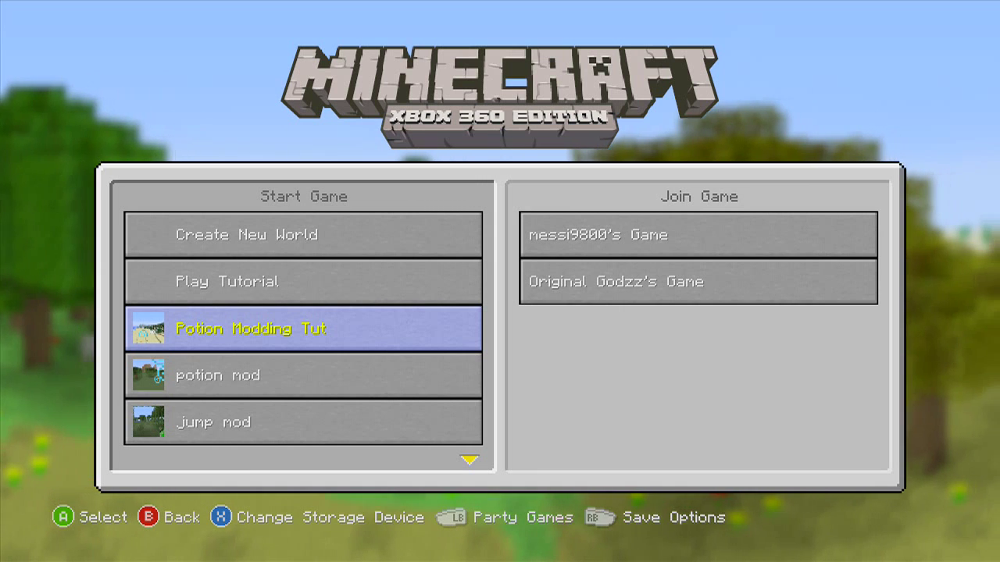
- Switch to Minecraft: Xbox 360 Edition and reselect the storage device that holds the saved worlds
{"action": "key", "text": "Return"}
{"action": "key", "text": "Escape"}
{"action": "key", "text": "x"}
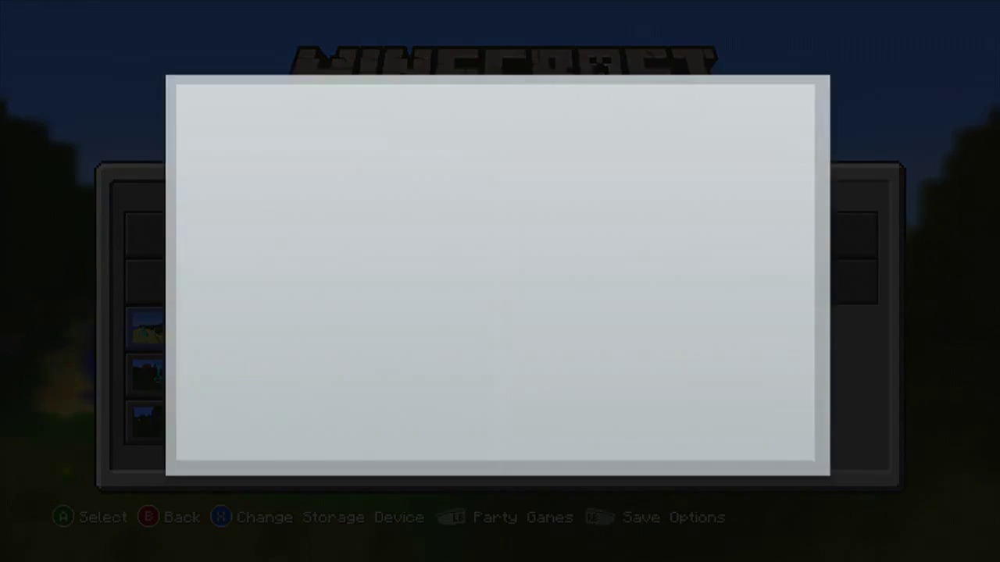
{"action": "key", "text": "Down"}
{"action": "key", "text": "Return"}
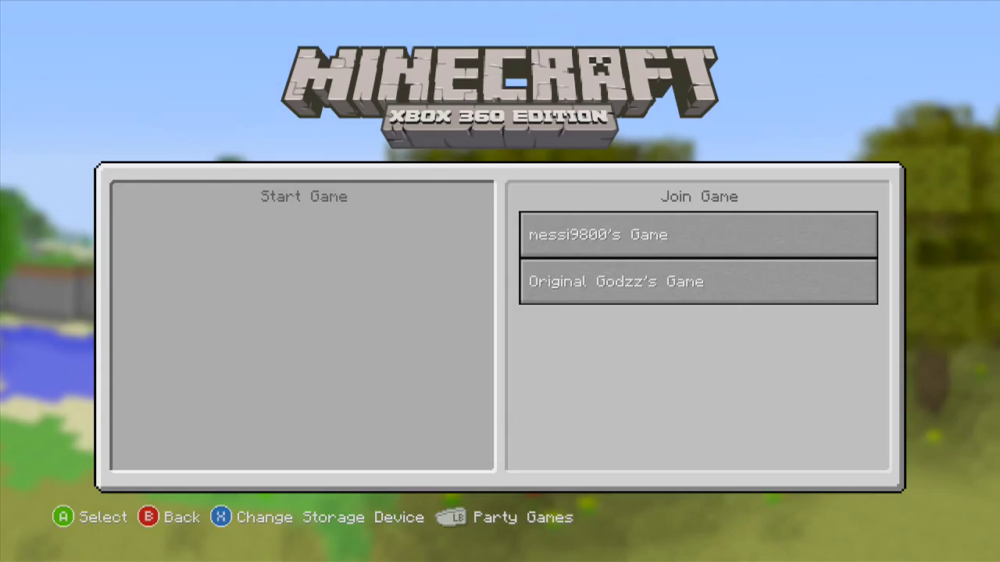
- Open the load options of the Potion Modding Tut world from the list of saved games
{"action": "key", "text": "Return"}
{"action": "key", "text": "Up"}
{"action": "key", "text": "Up"}
{"action": "key", "text": "Up"}
{"action": "key", "text": "Return"}
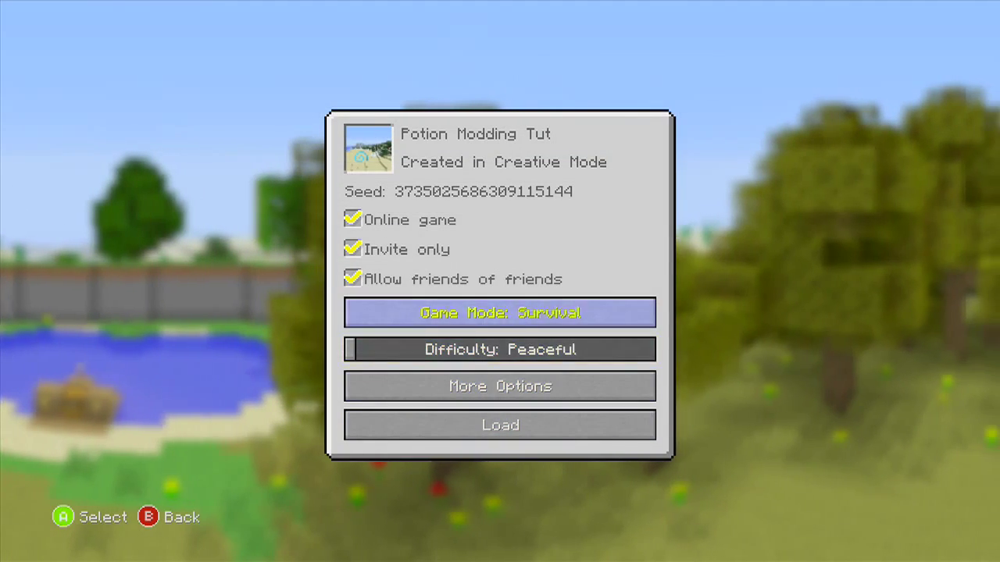
- Load the world in Survival mode and continue with achievements and leaderboard updates disabled
{"action": "key", "text": "Down"}
{"action": "key", "text": "Down"}
{"action": "key", "text": "Down"}
{"action": "key", "text": "Return"}
{"action": "key", "text": "Escape"}
{"action": "key", "text": "Return"}
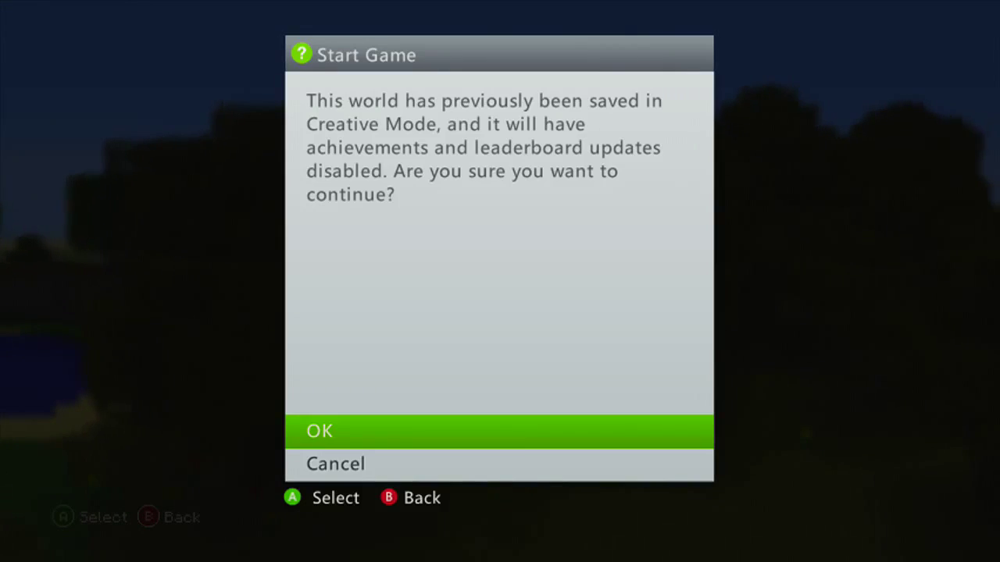
{"action": "key", "text": "Return"}
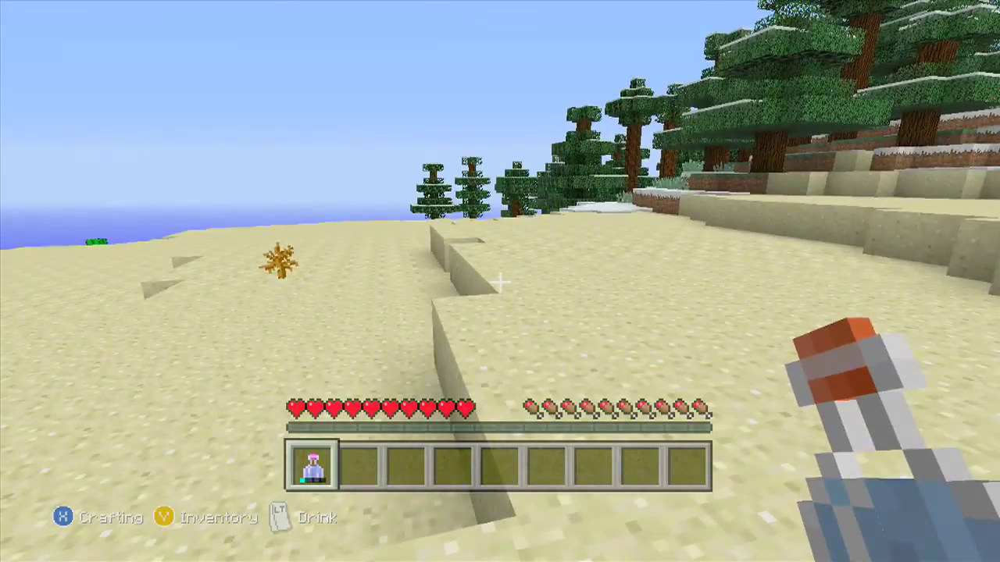
- Mine a few sand blocks bare-handed with the empty second hotbar slot to test the mining speed
{"action": "key", "text": "2"}
{"action": "left_click", "coordinate": [500, 283]}
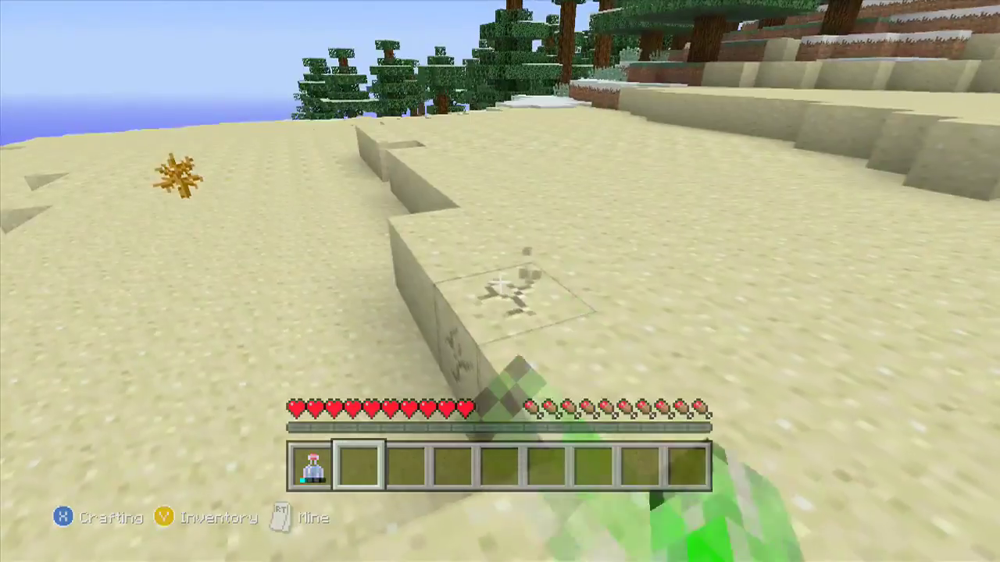
{"action": "left_click", "coordinate": [500, 281]}
{"action": "left_click", "coordinate": [500, 281]}
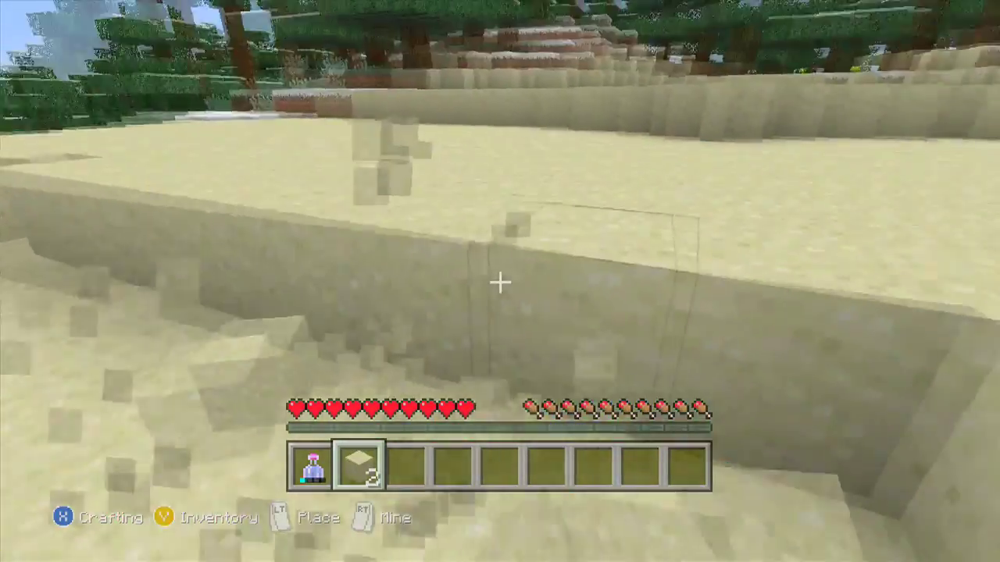
{"action": "left_click", "coordinate": [500, 282]}
- Check the active potion effect in the inventory and resume mining the sand ledge
{"action": "key", "text": "e"}
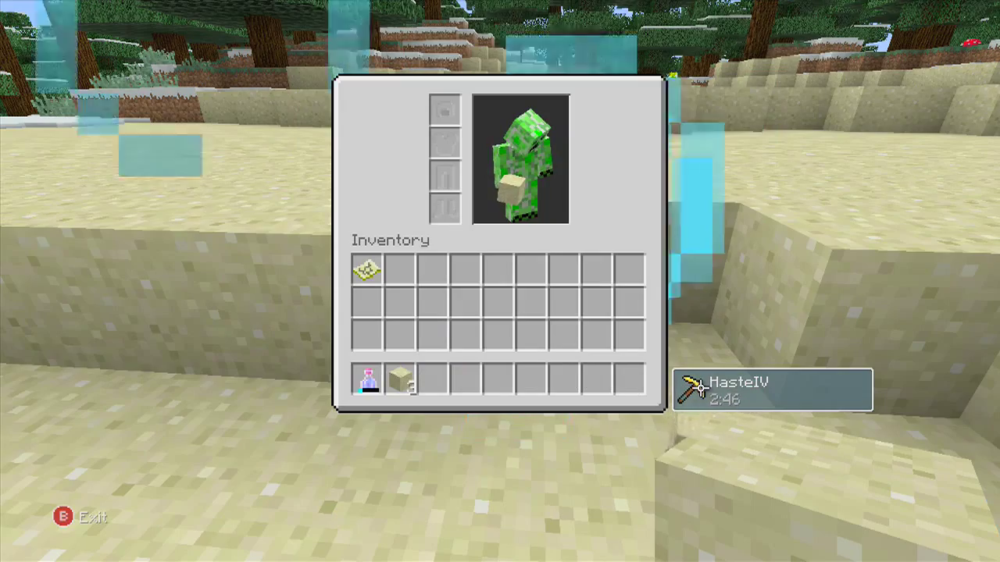
{"action": "key", "text": "e"}
{"action": "left_click", "coordinate": [500, 281]}
{"action": "left_click", "coordinate": [500, 282]}
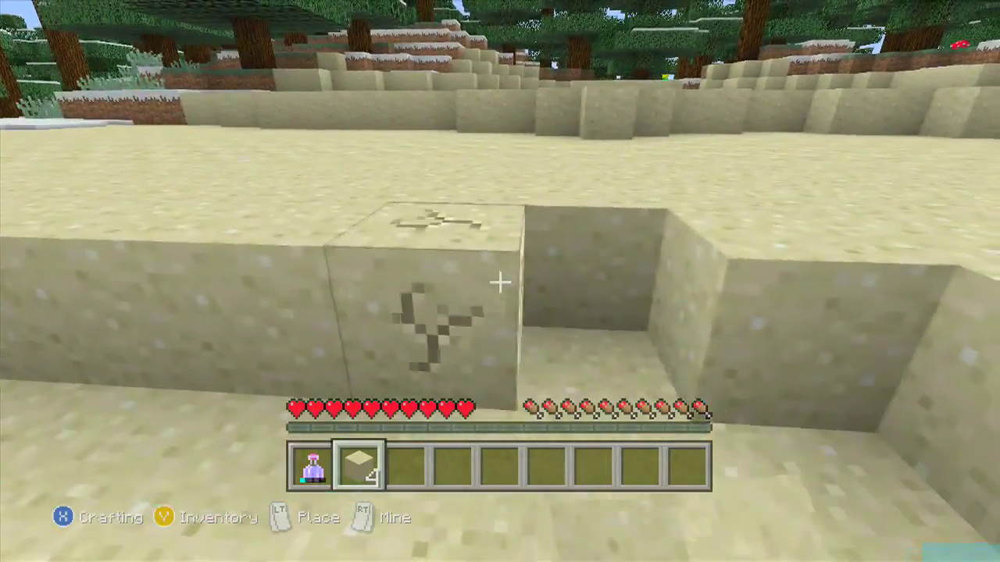
- Mine a long run of sand blocks along the ledge and reselect the Potion of Swiftness
{"action": "key", "text": "F5"}
{"action": "key", "text": "F5"}
{"action": "key", "text": "F5"}
{"action": "key", "text": "F5"}
{"action": "key", "text": "F5"}
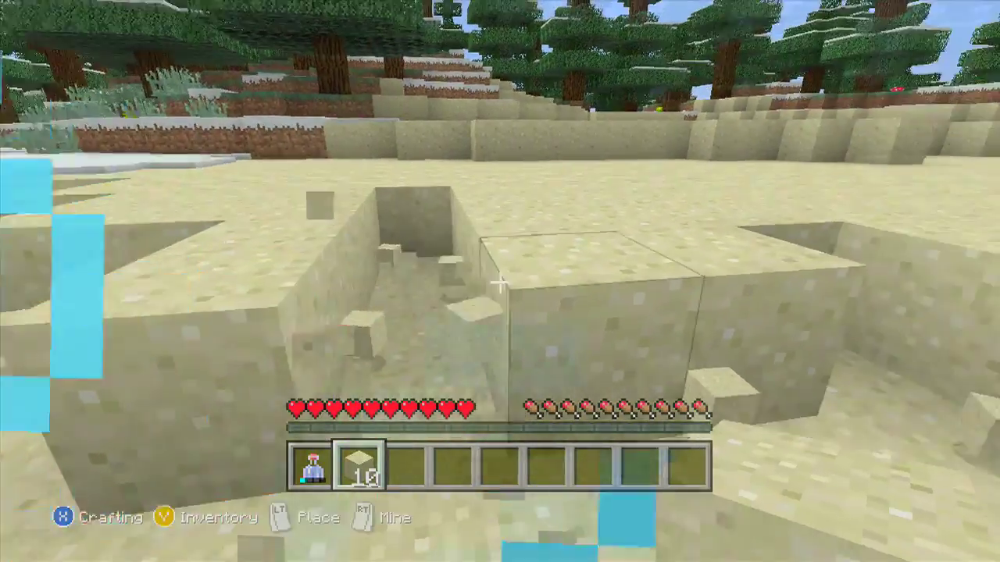
{"action": "left_click", "coordinate": [500, 285]}
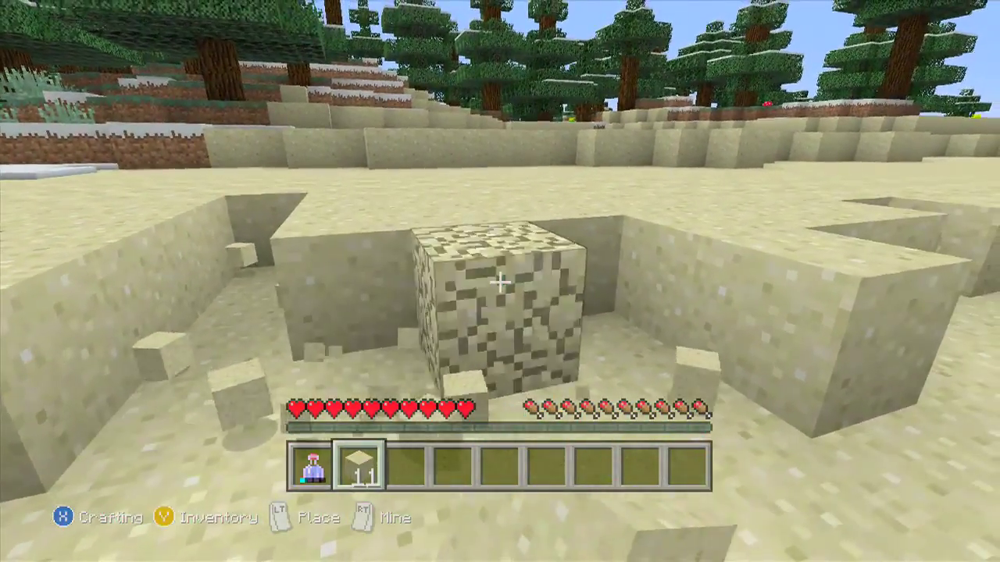
{"action": "left_click", "coordinate": [500, 285]}
{"action": "left_click", "coordinate": [500, 283]}
{"action": "left_click", "coordinate": [500, 283]}
{"action": "left_click", "coordinate": [500, 283]}
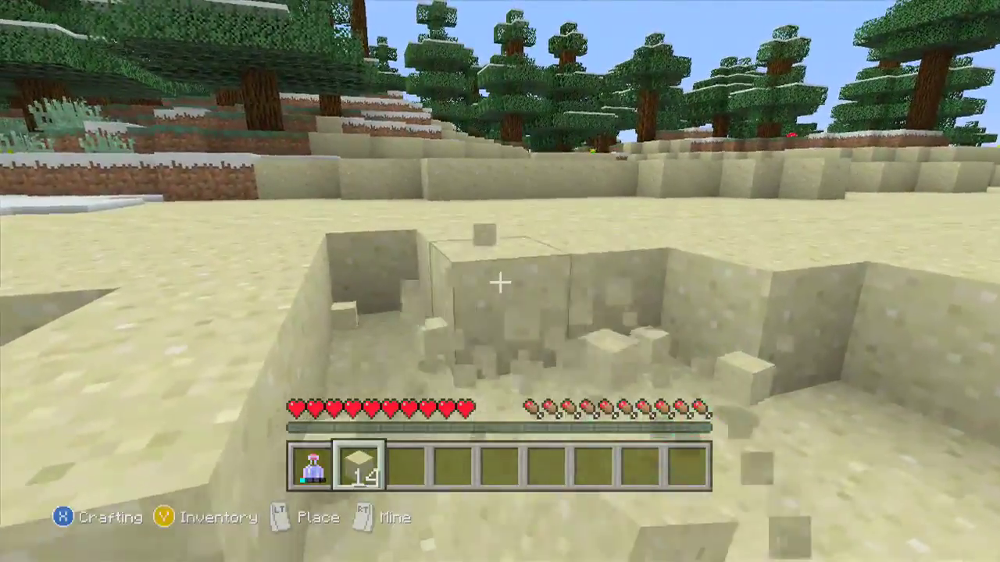
{"action": "left_click", "coordinate": [500, 283]}
{"action": "left_click", "coordinate": [499, 283]}
{"action": "left_click", "coordinate": [500, 283]}
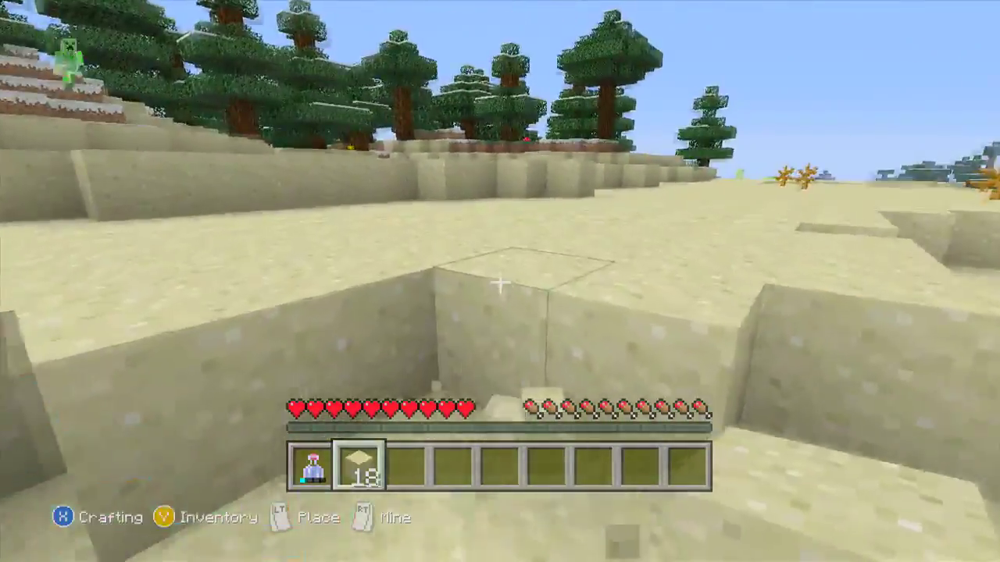
{"action": "left_click", "coordinate": [500, 283]}
{"action": "left_click", "coordinate": [500, 283]}
{"action": "left_click", "coordinate": [500, 283]}
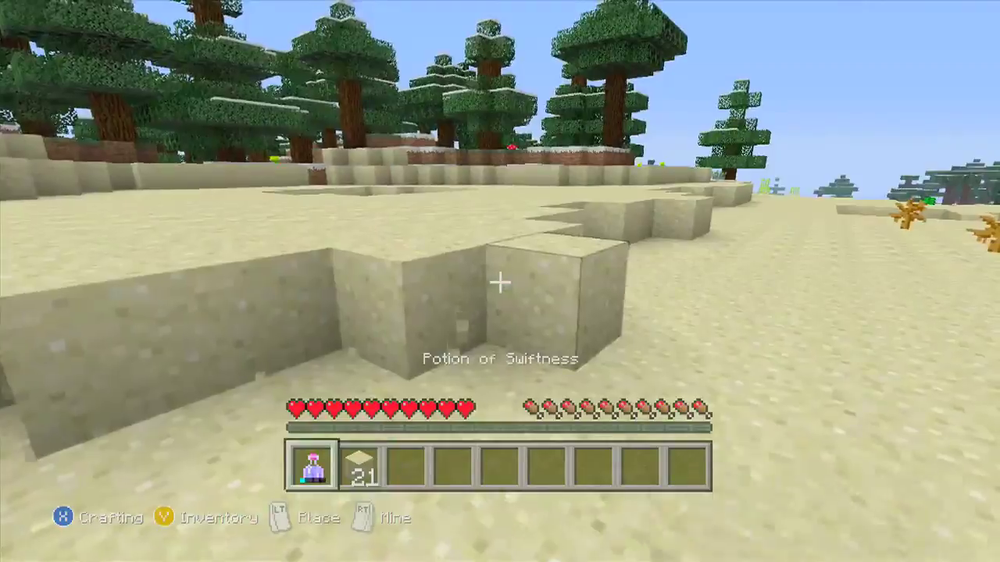
{"action": "key", "text": "1"}
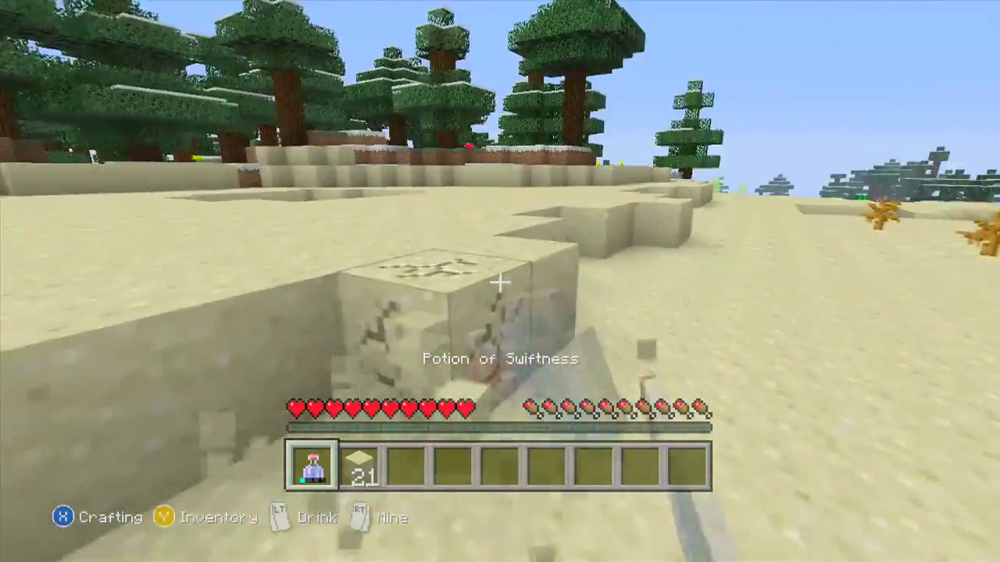